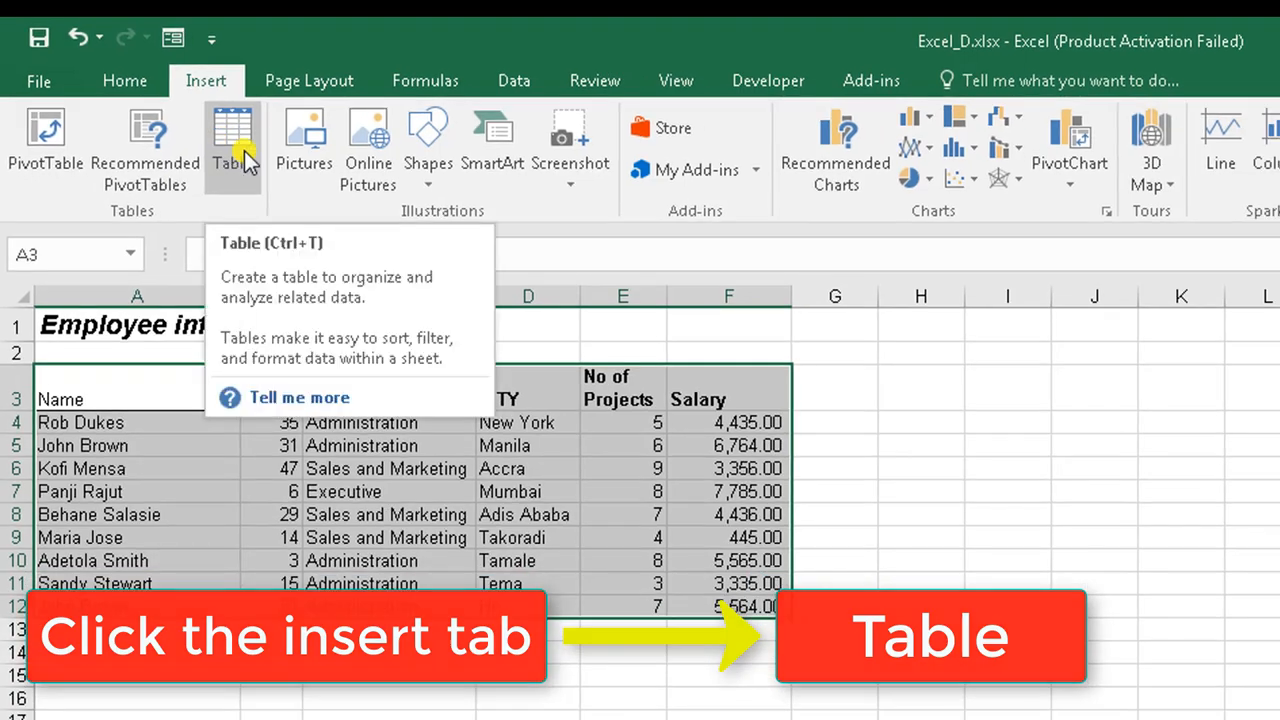
Convert the range A3:F12 into a table with headers using the Table command, and undo it
click(243, 157)
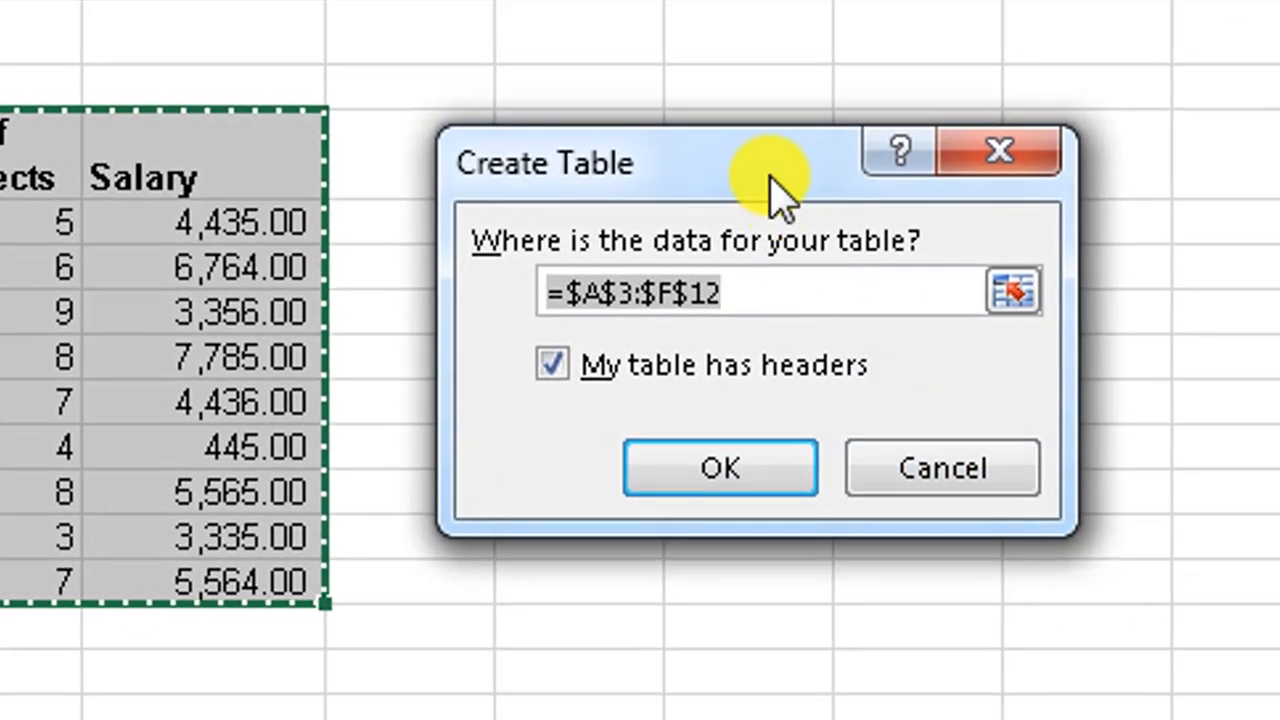
drag(780, 195, 709, 191)
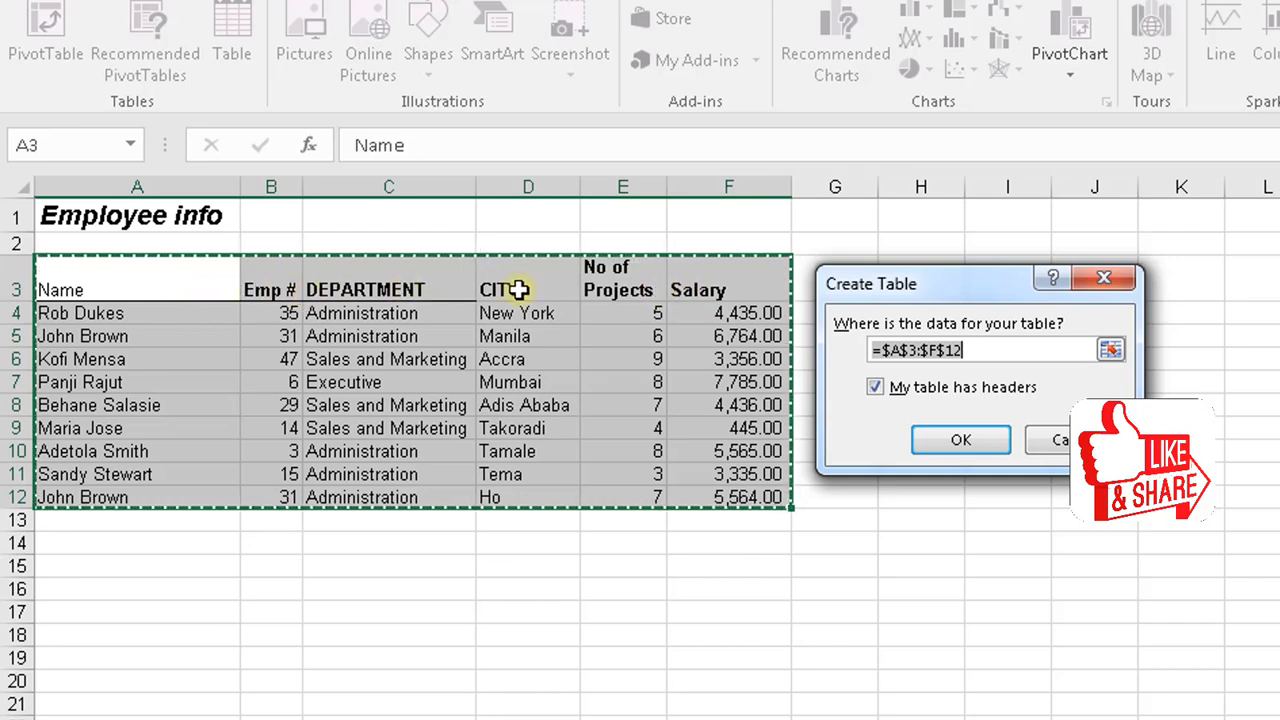
click(933, 443)
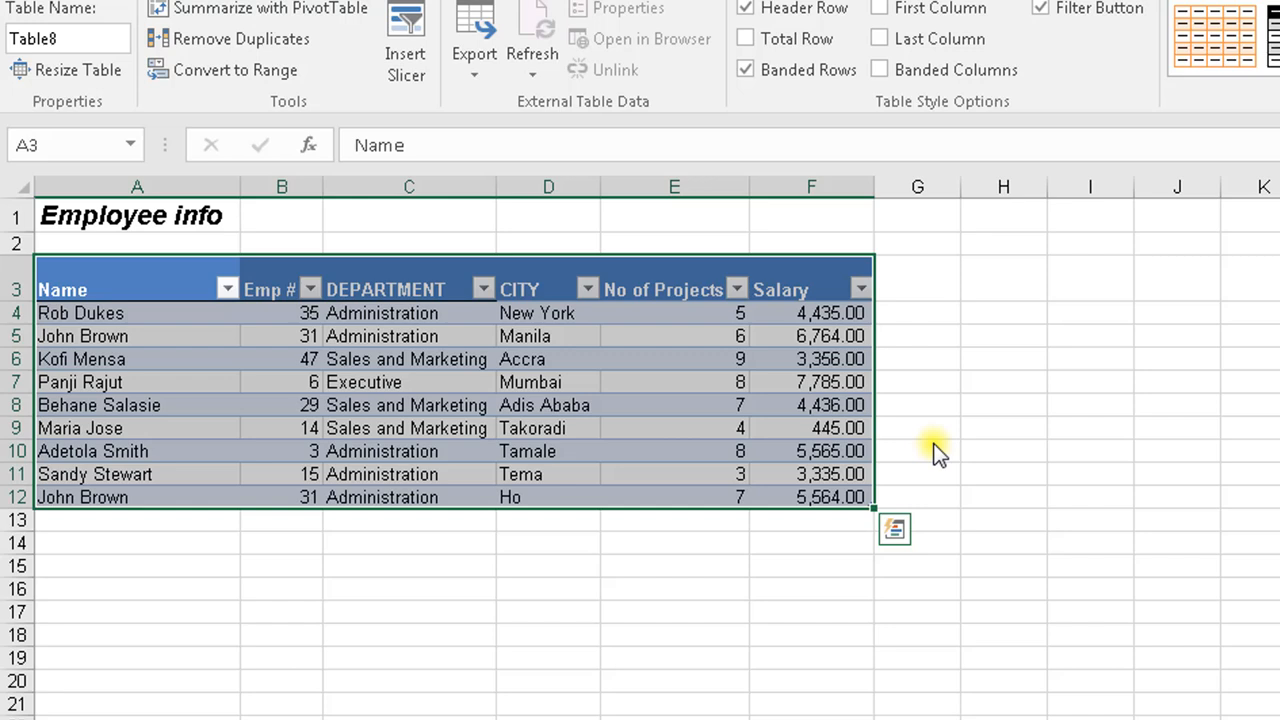
key(ctrl+z)
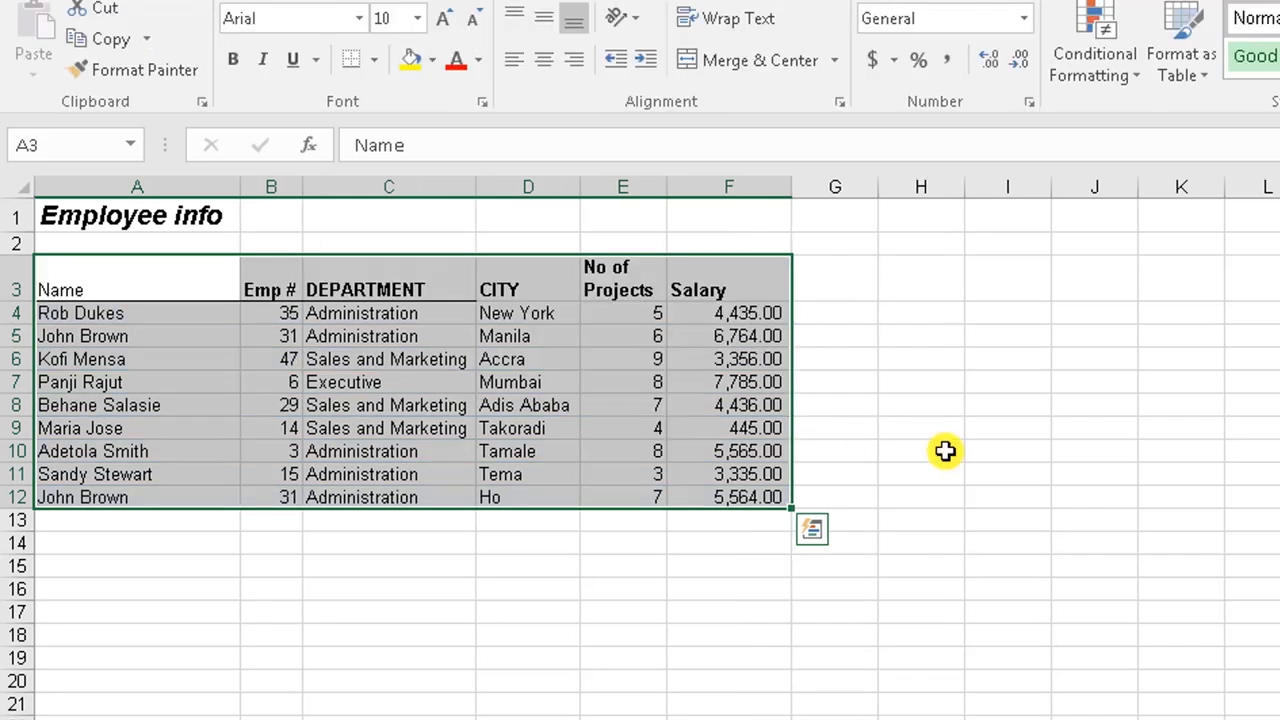
Format the range A3:F12 as a table with headers in Table Style Medium 2, and undo it
click(53, 269)
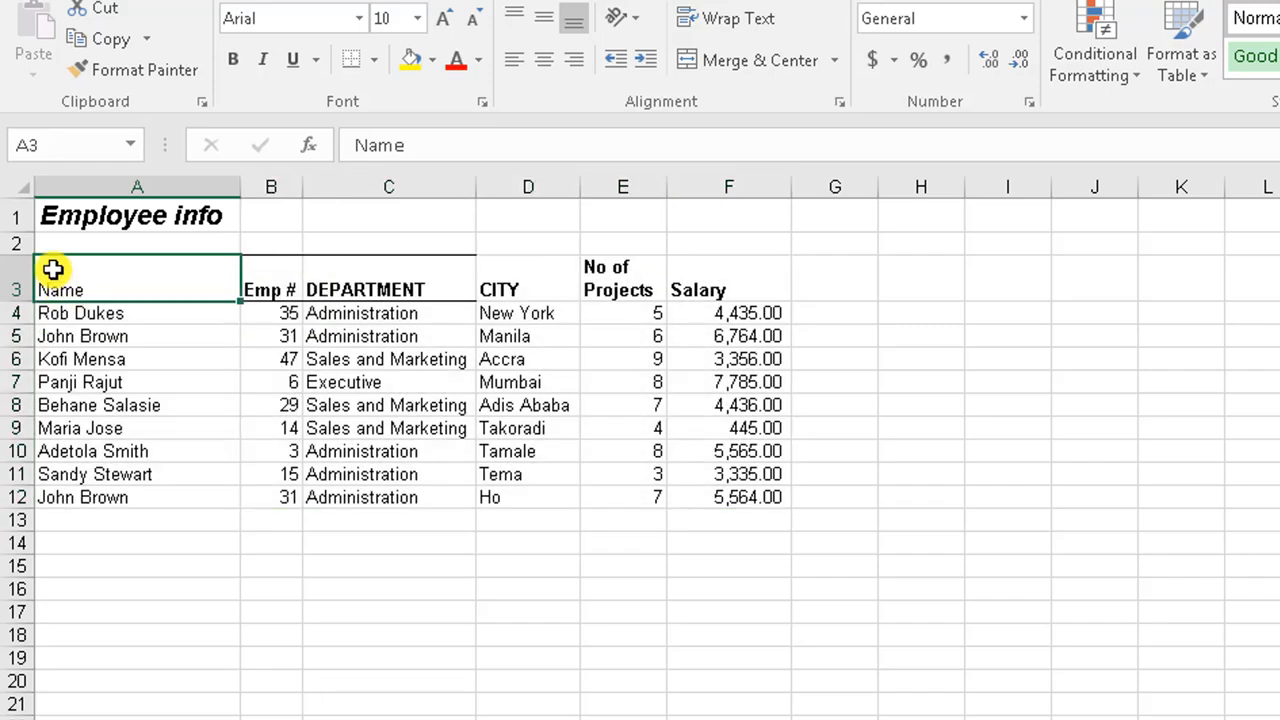
drag(297, 317, 756, 499)
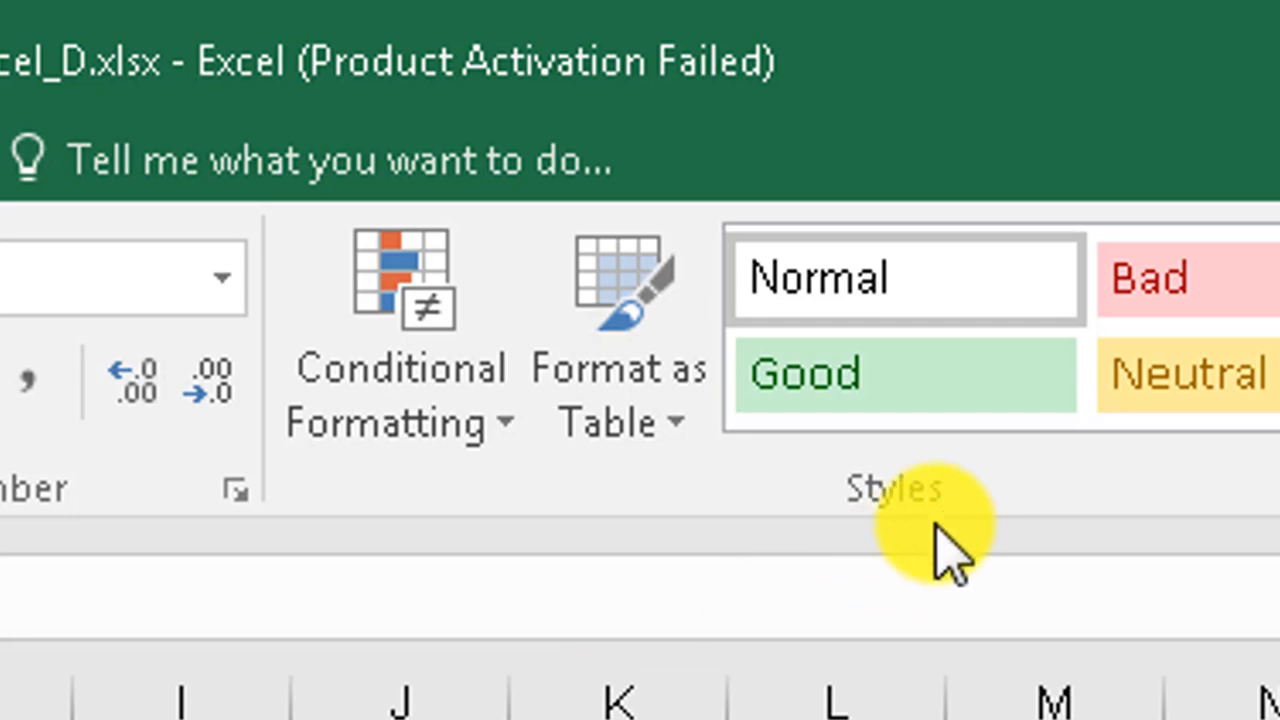
click(680, 425)
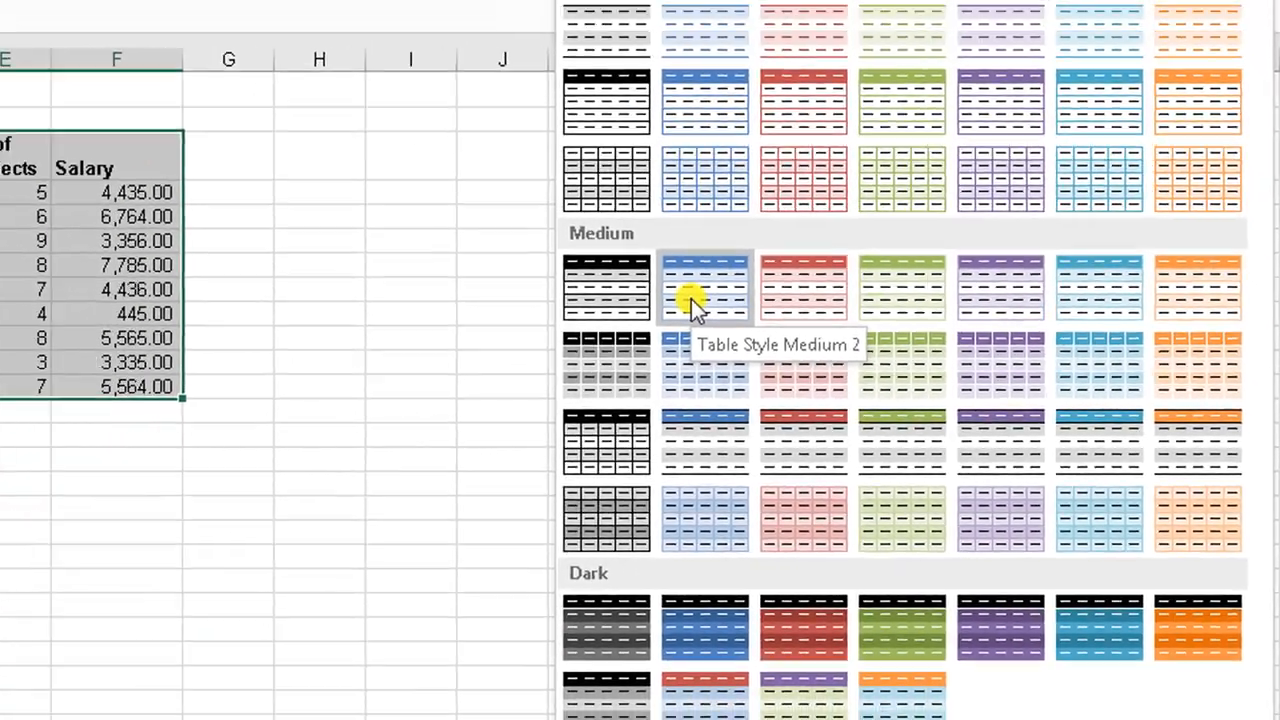
click(691, 299)
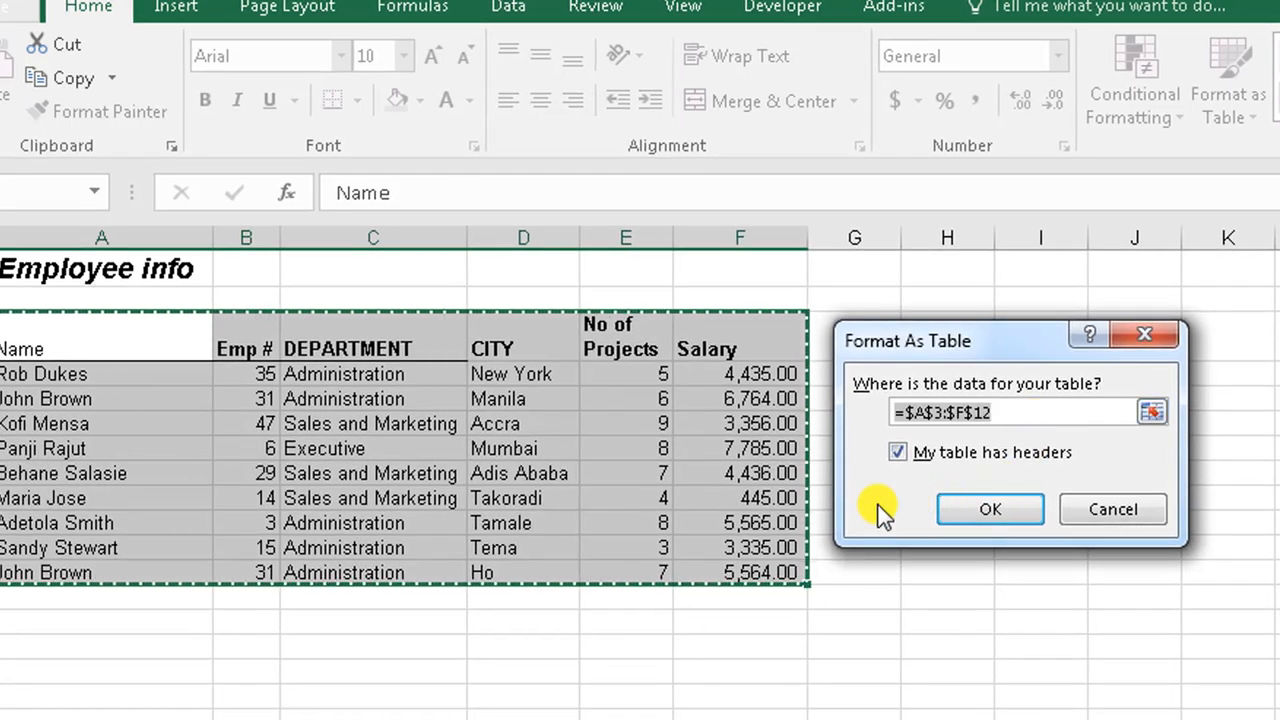
click(980, 510)
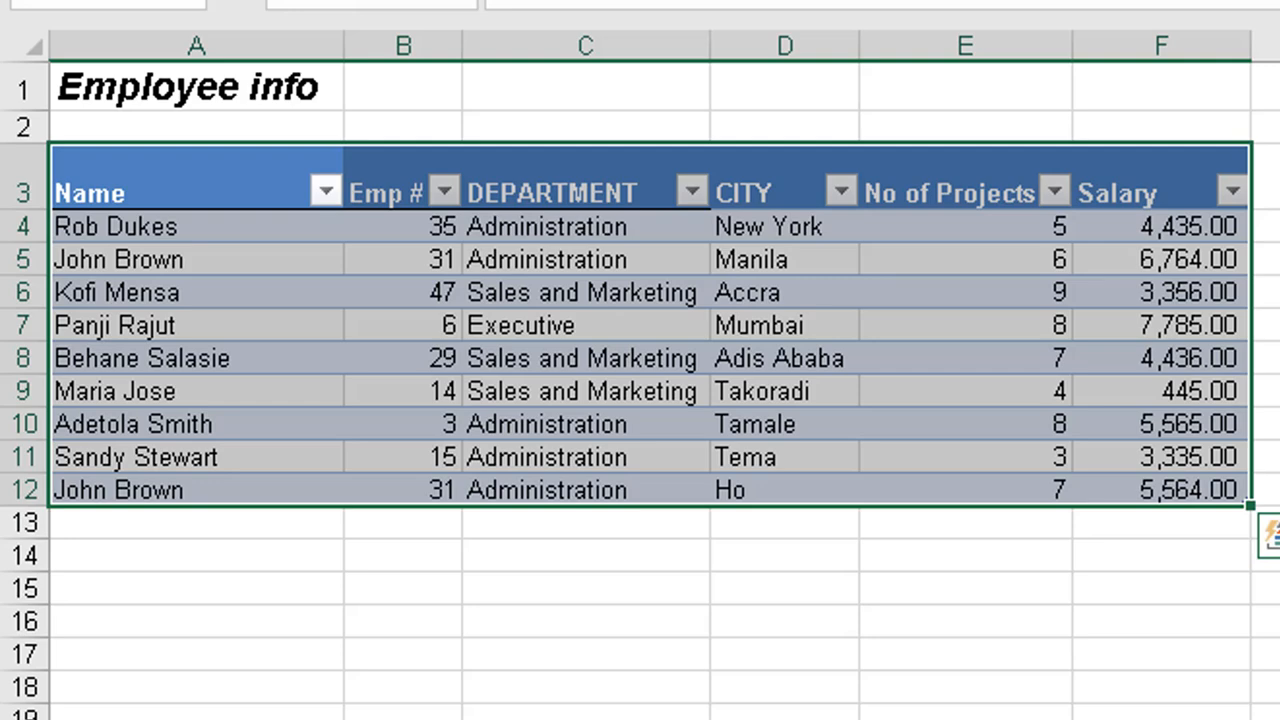
key(ctrl+z)
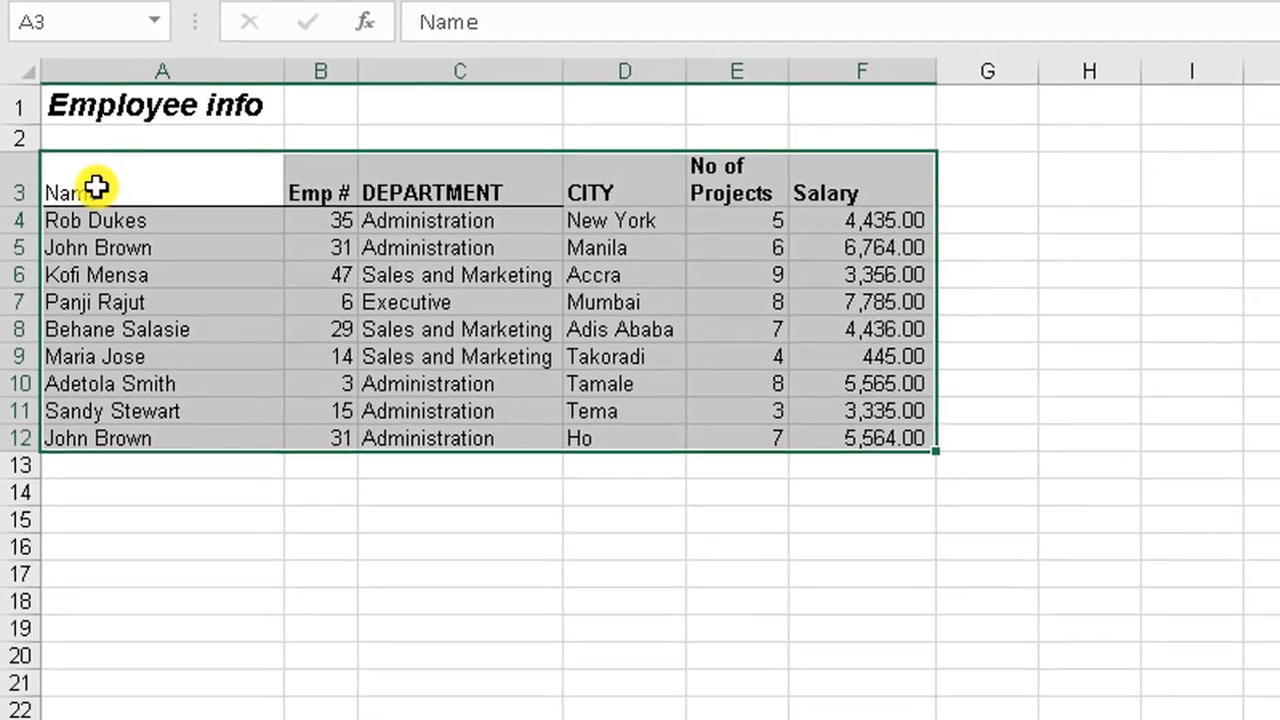
Select the employee data in A3:F12 and convert it into a table with headers
drag(115, 190, 637, 254)
drag(508, 241, 849, 437)
key(ctrl+t)
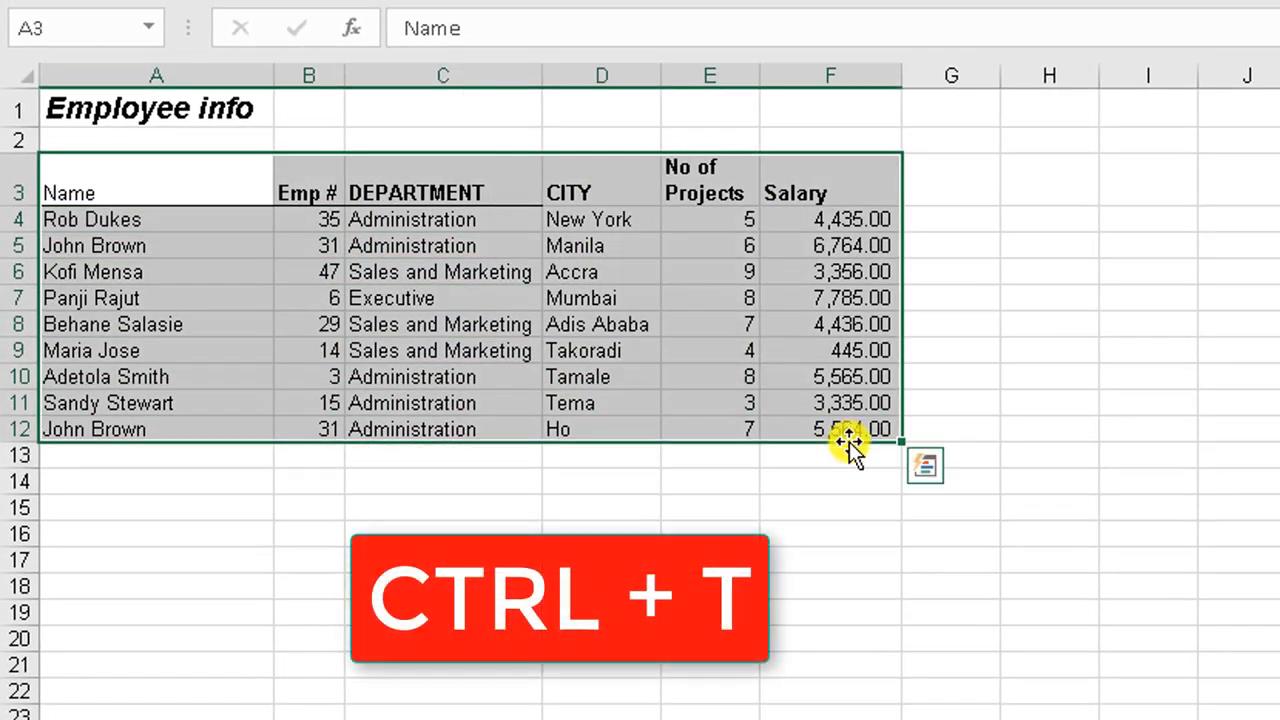
key(ctrl+t)
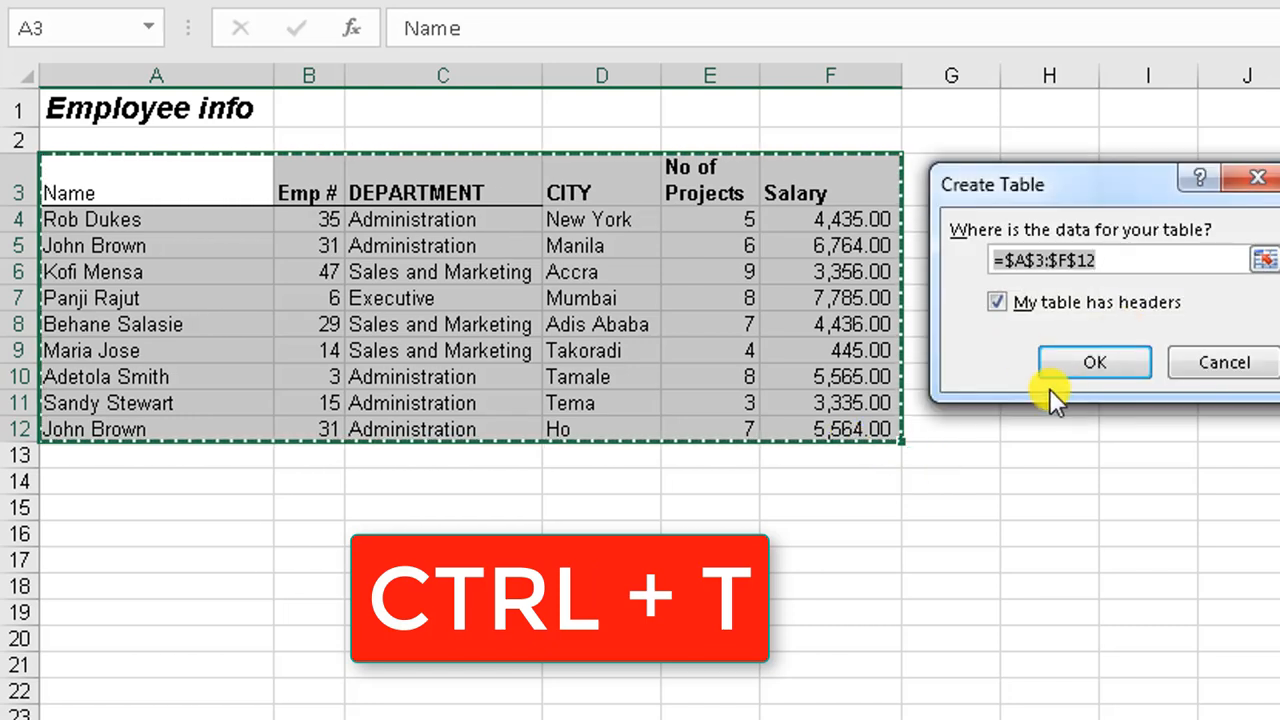
click(1098, 366)
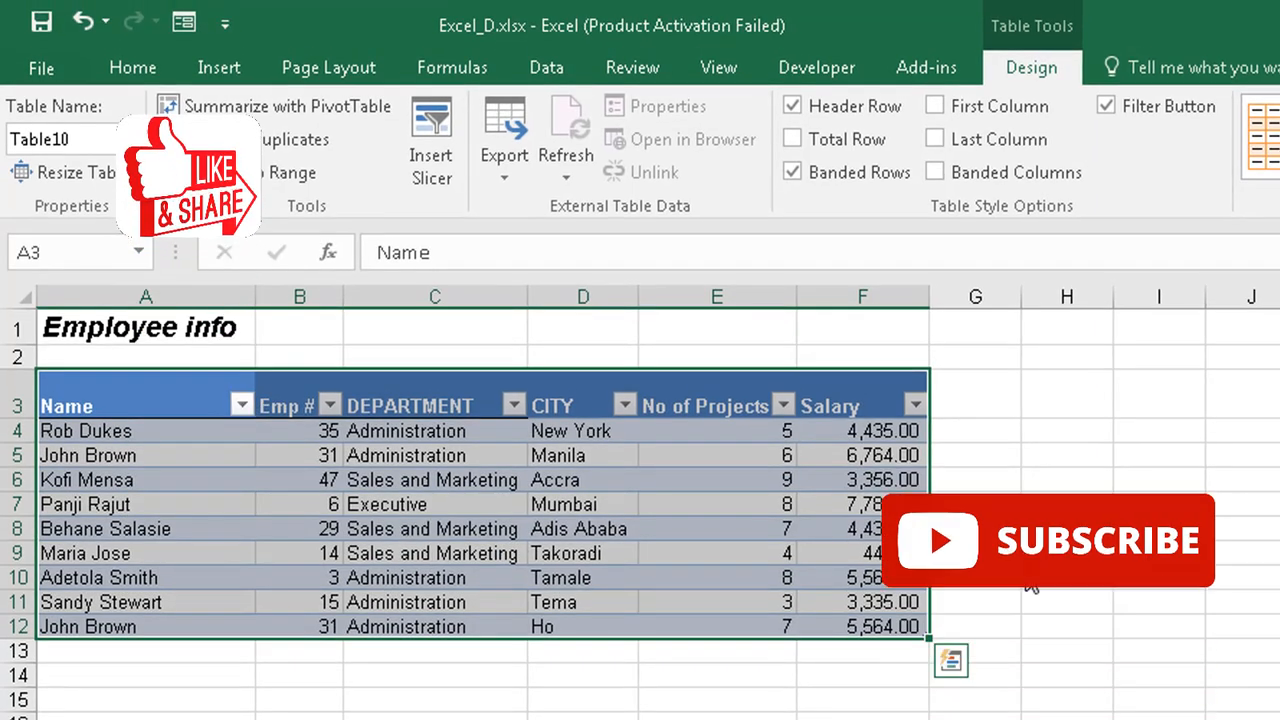
Compare the available table tools when a cell inside the table and a cell outside it are selected
click(1022, 558)
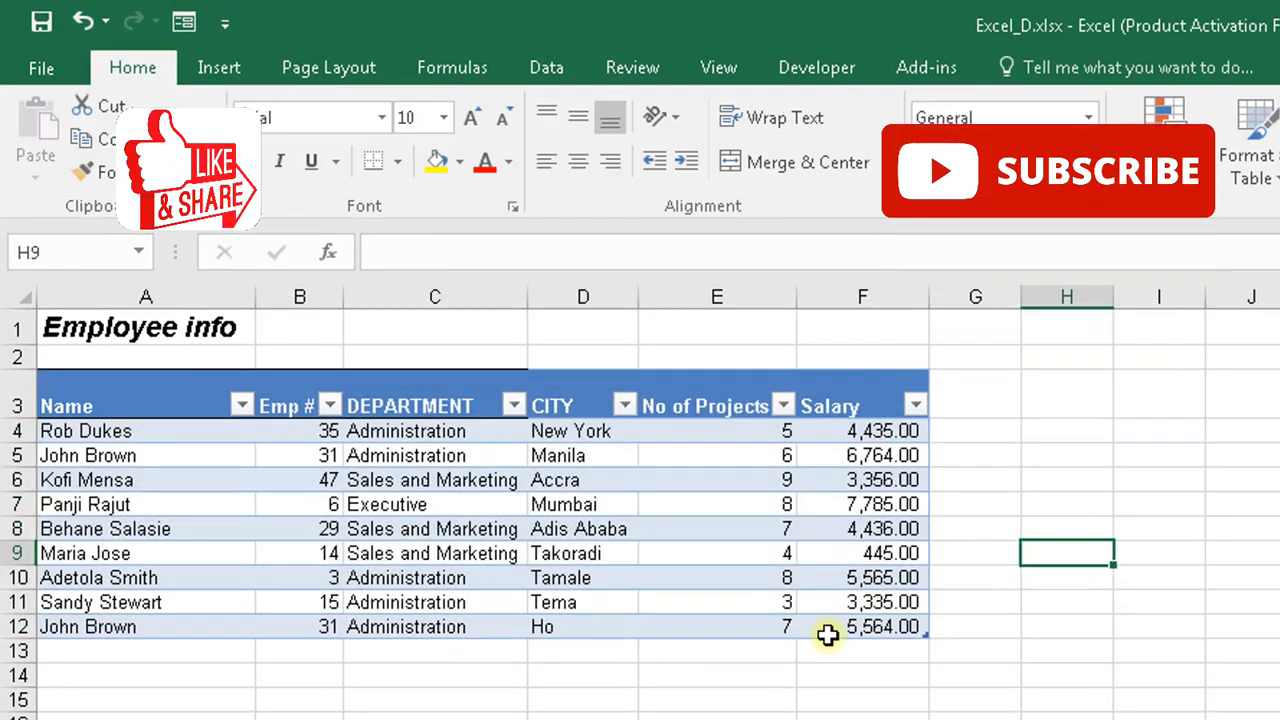
click(975, 700)
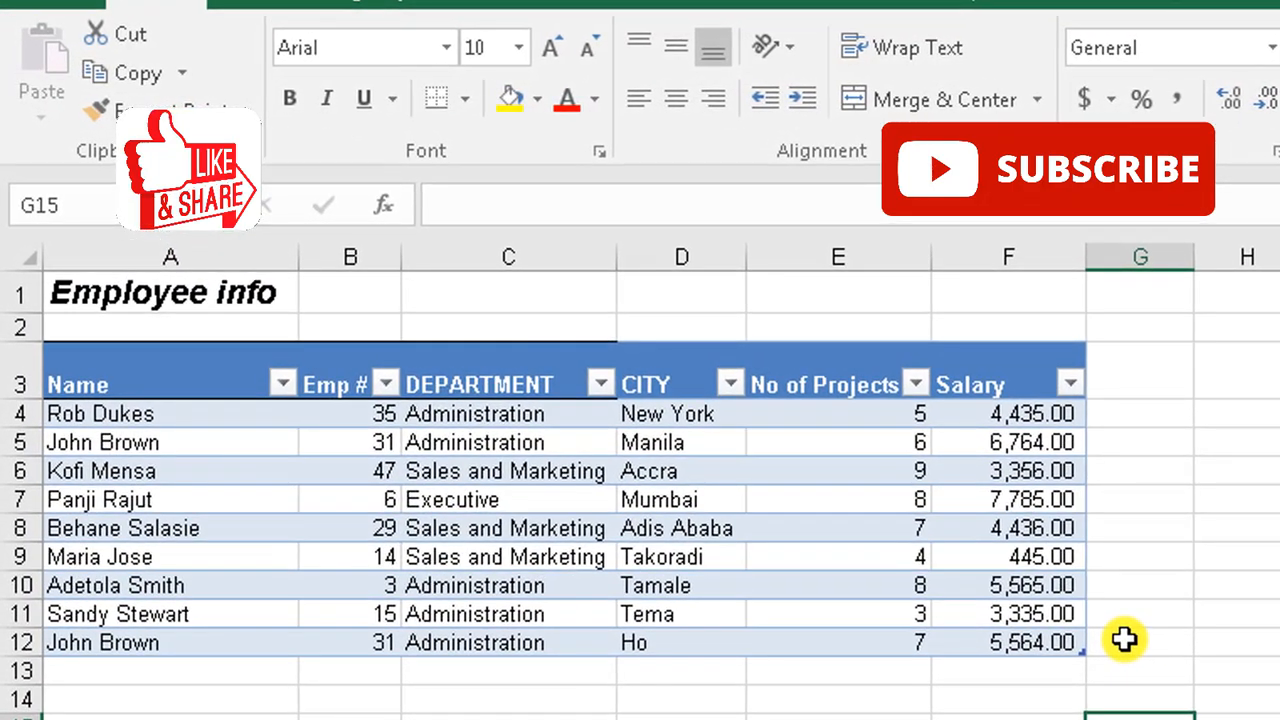
click(943, 676)
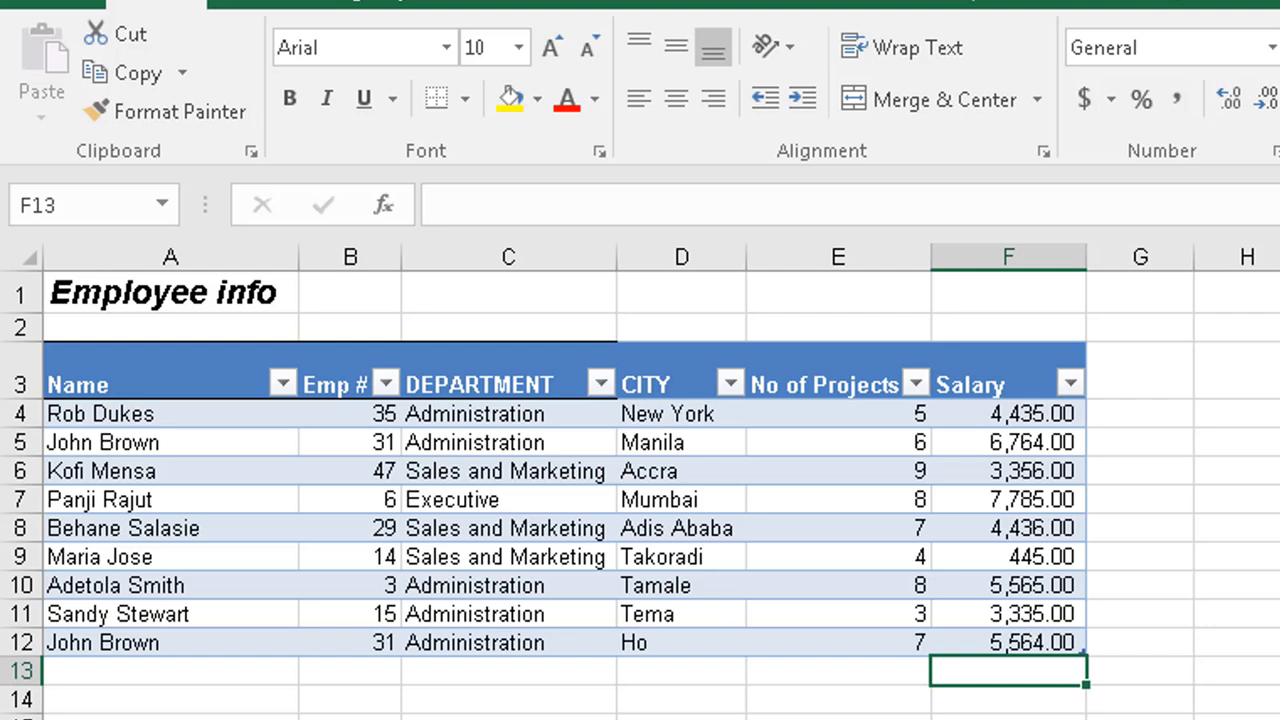
click(1279, 532)
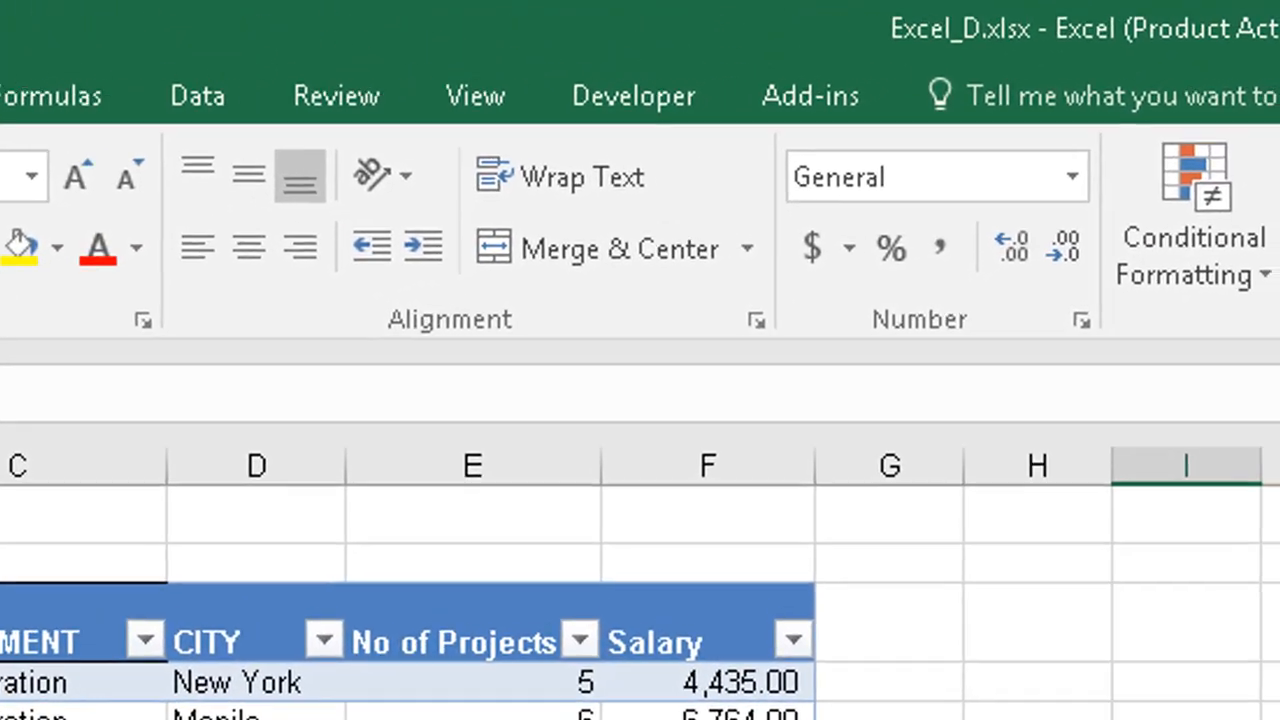
click(538, 510)
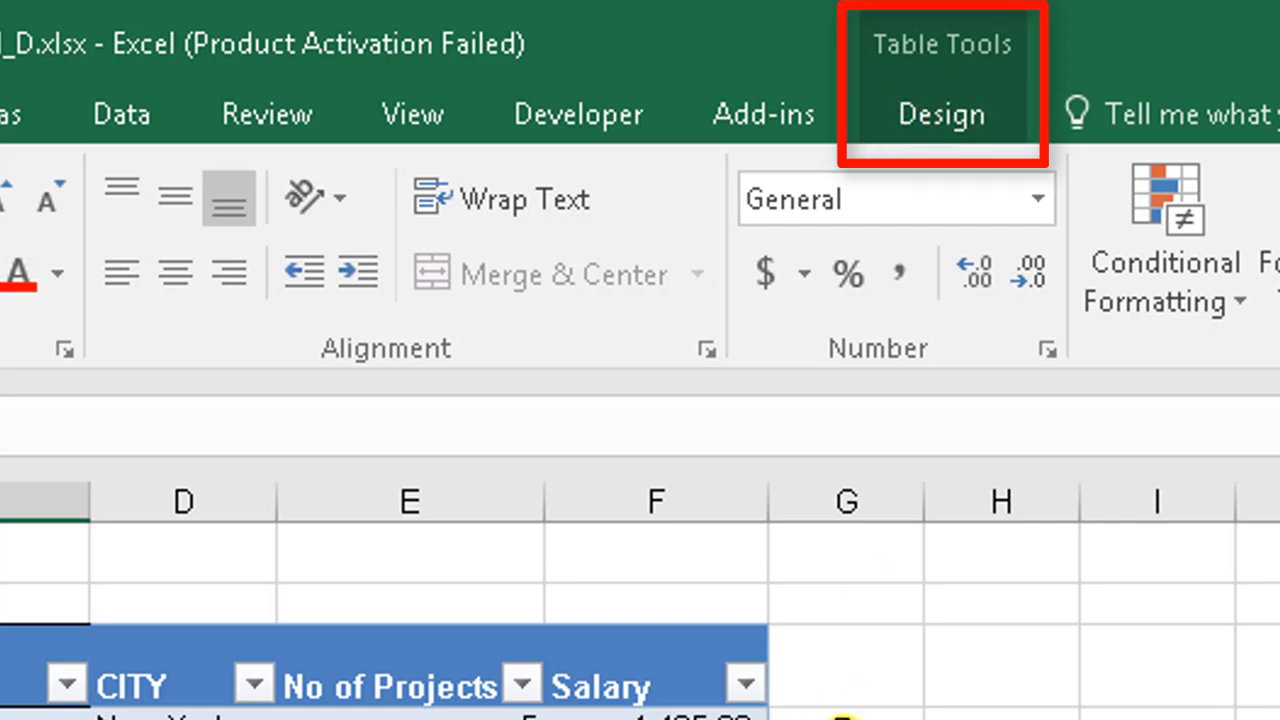
click(972, 548)
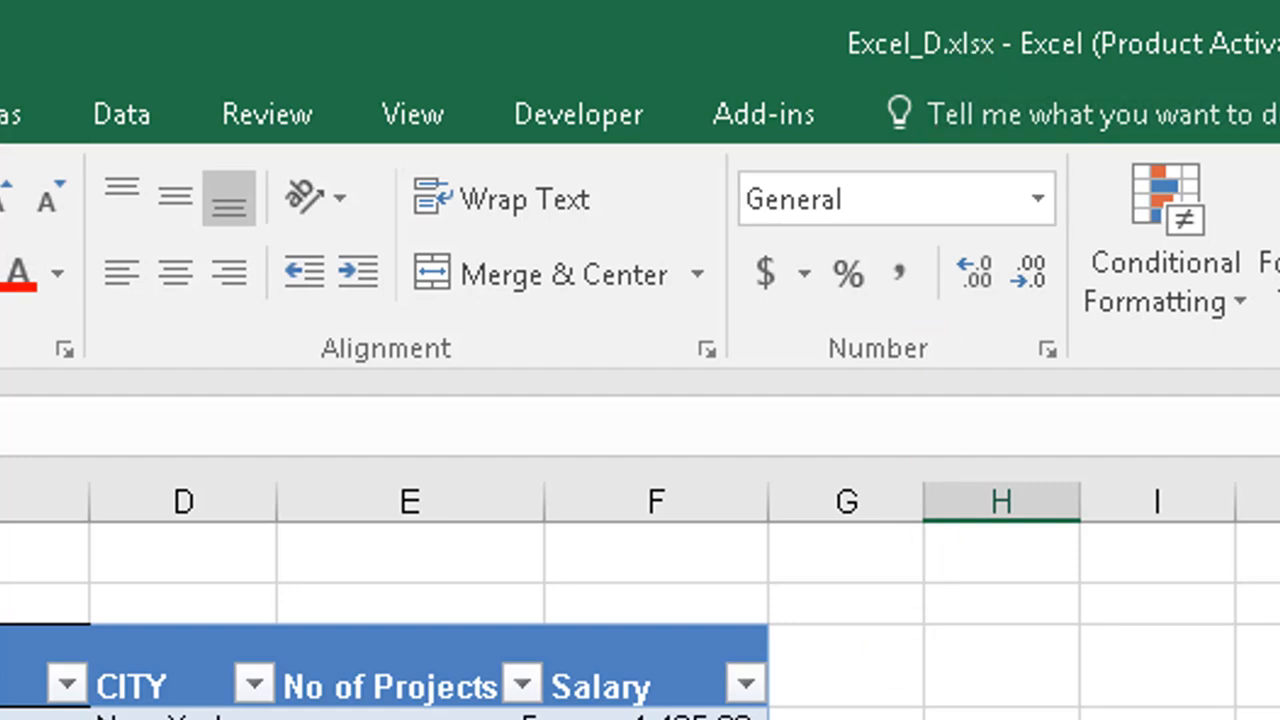
Apply the green style from the second row of the Medium styles to the employee table and turn on its total row
click(183, 716)
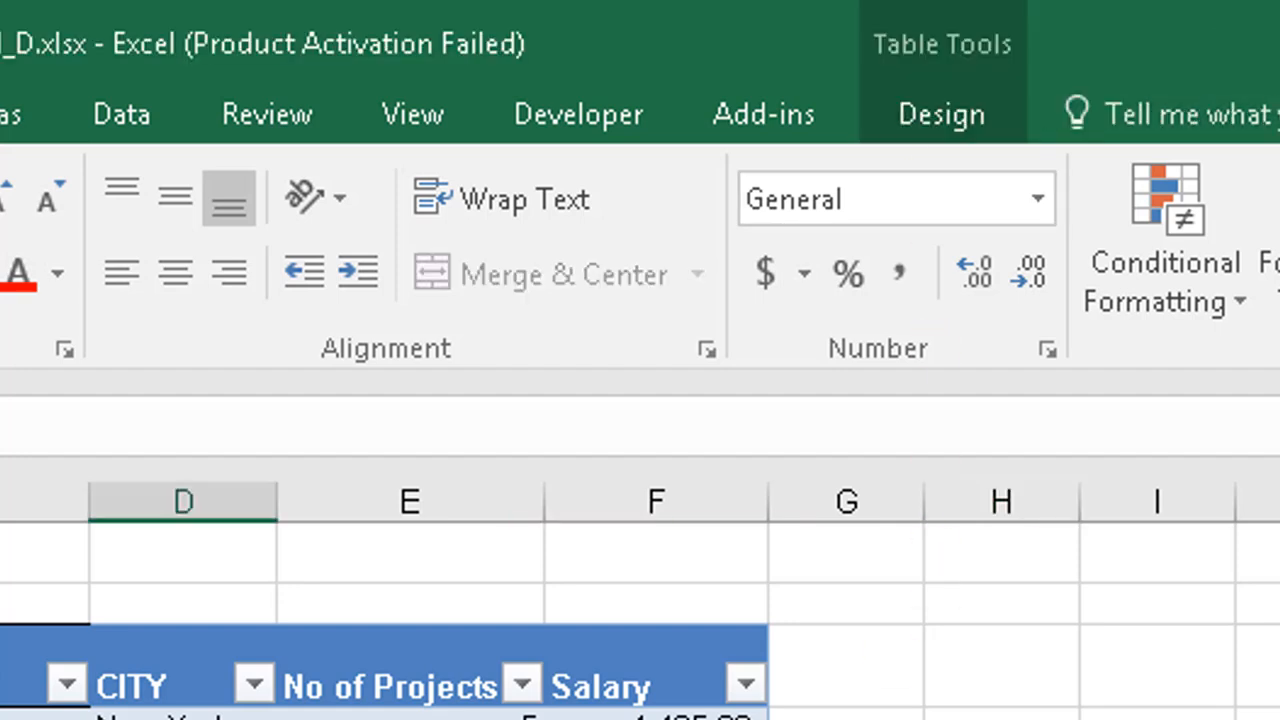
click(940, 118)
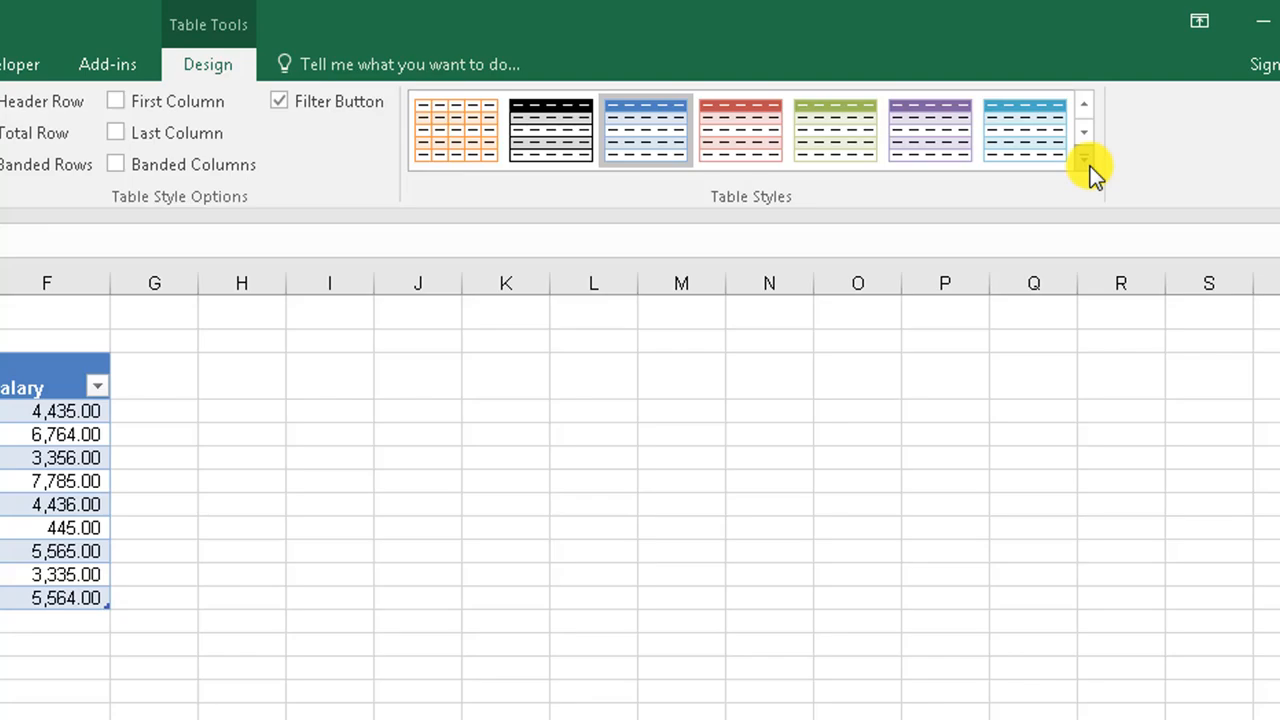
click(1100, 218)
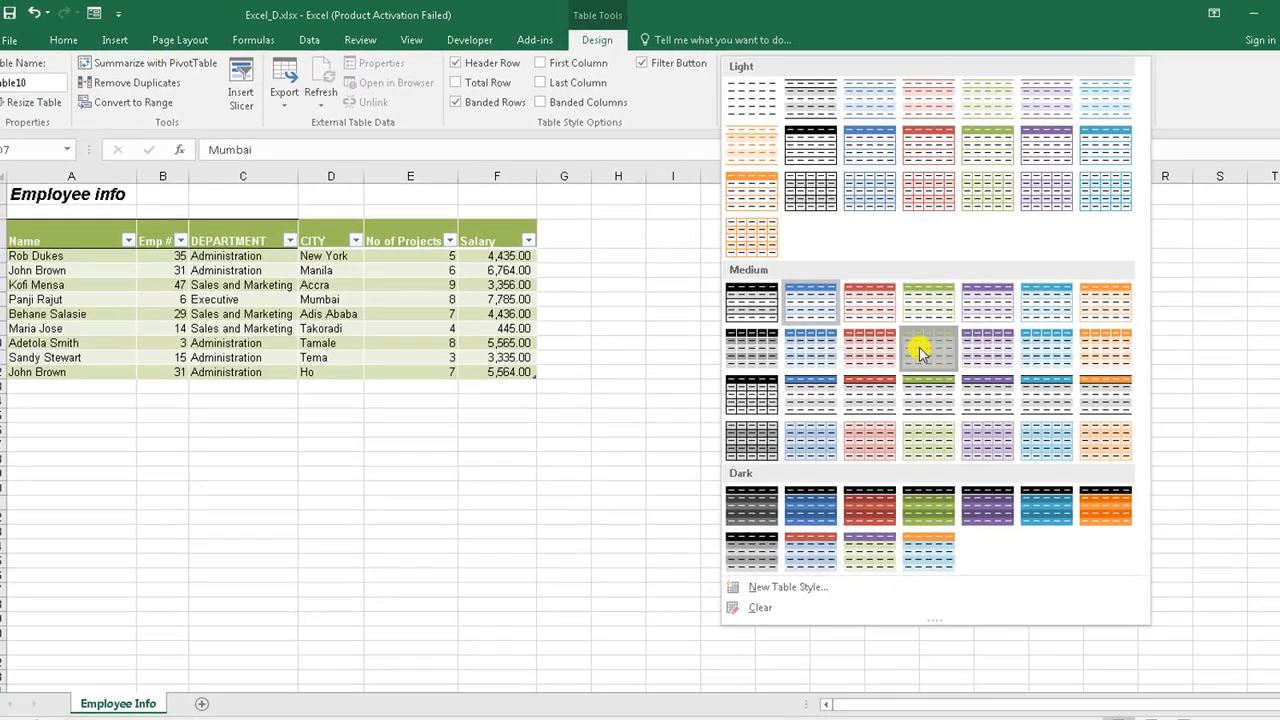
click(903, 366)
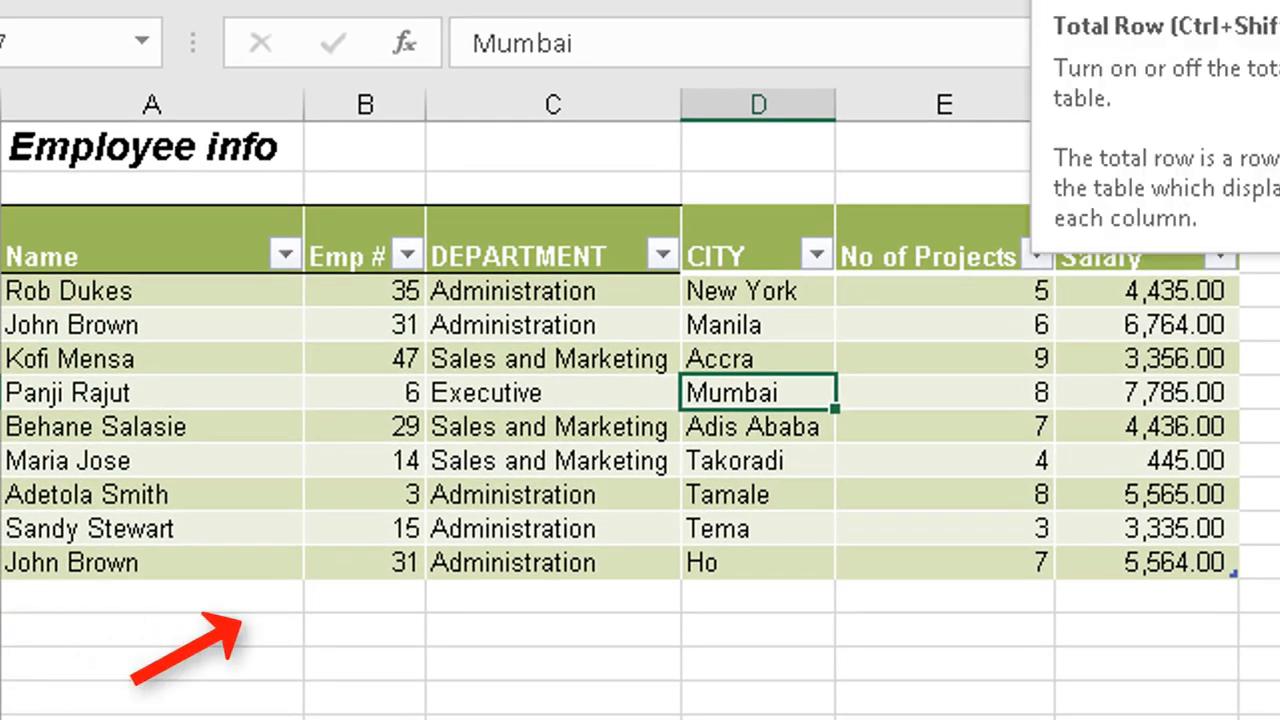
key(ctrl+shift+t)
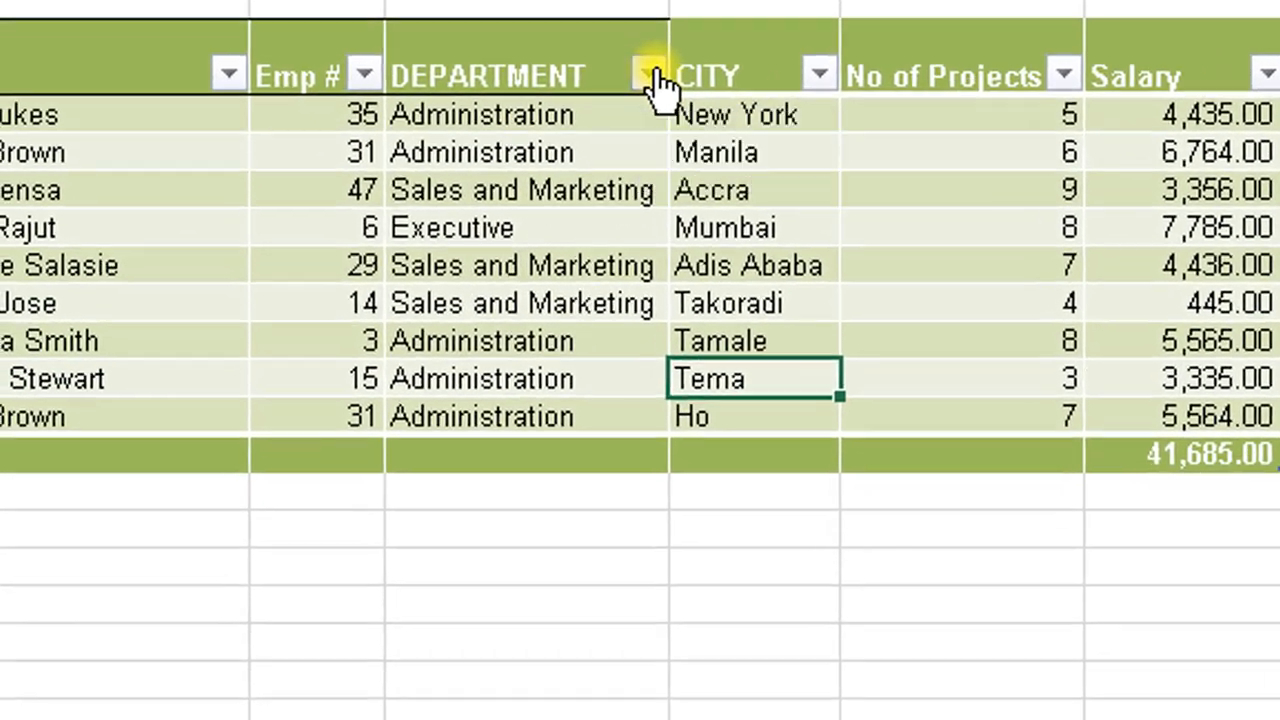
Filter the DEPARTMENT column to show only Administration
click(598, 119)
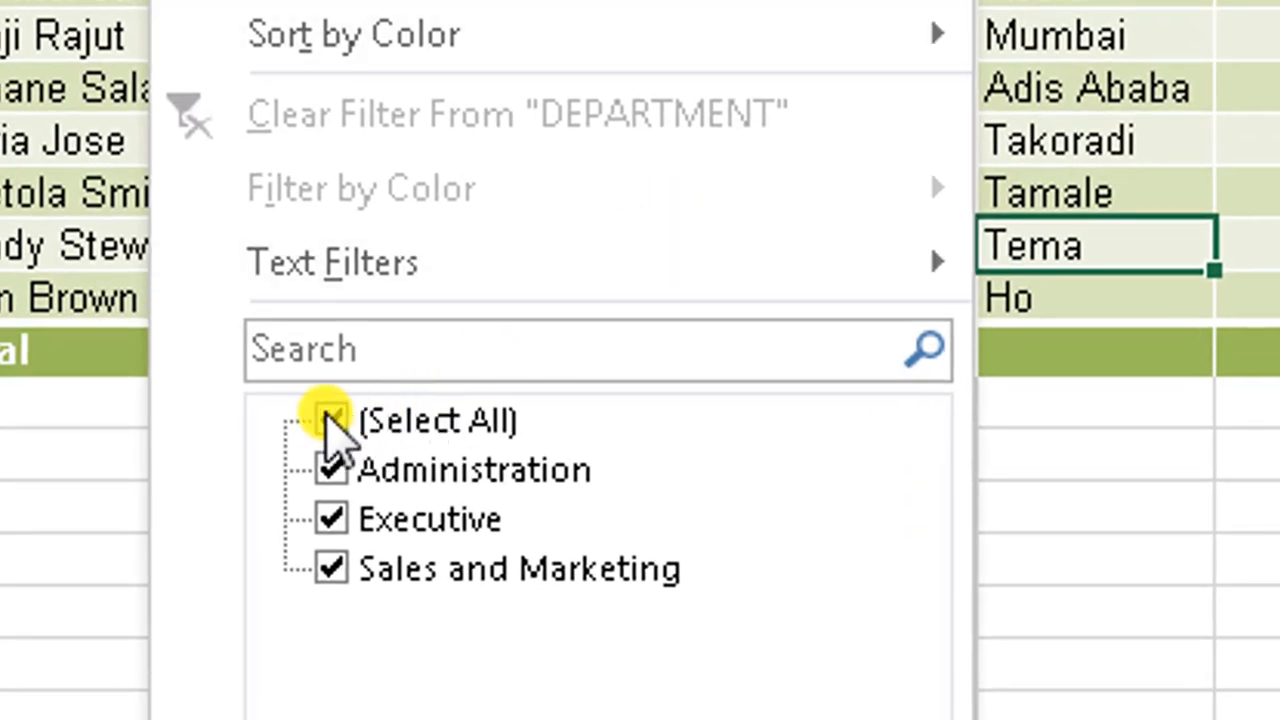
click(332, 421)
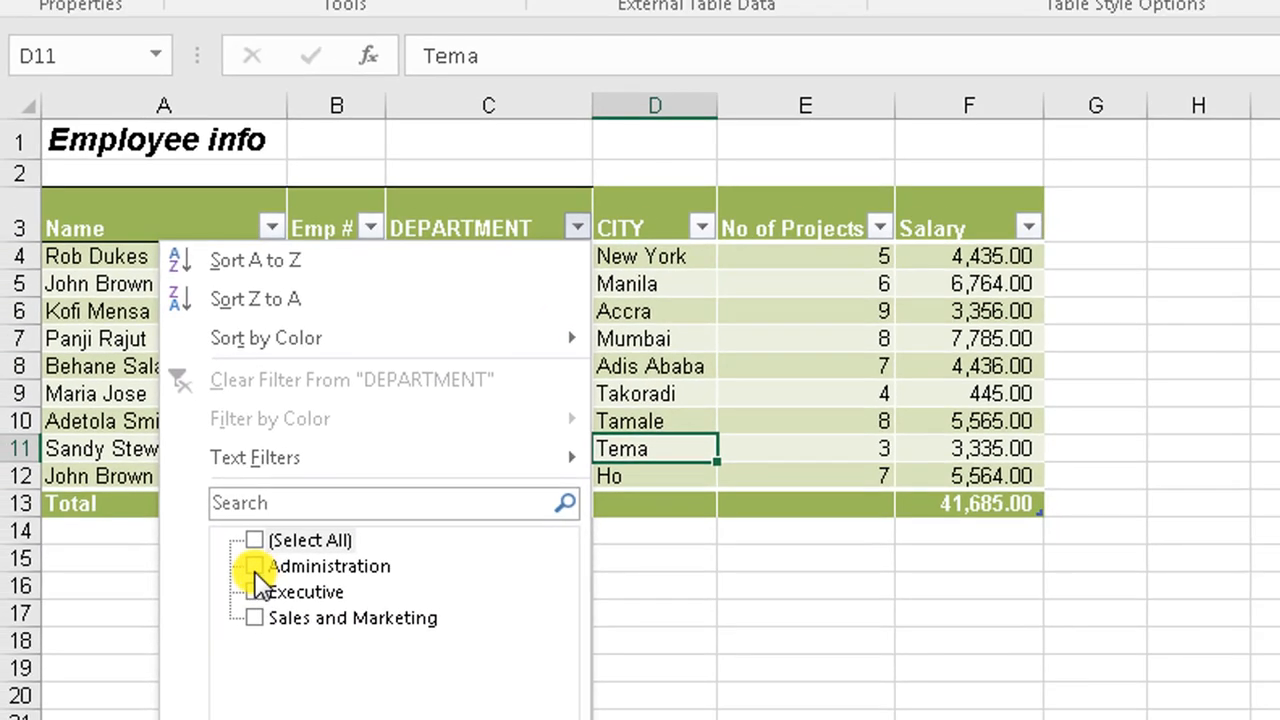
click(255, 567)
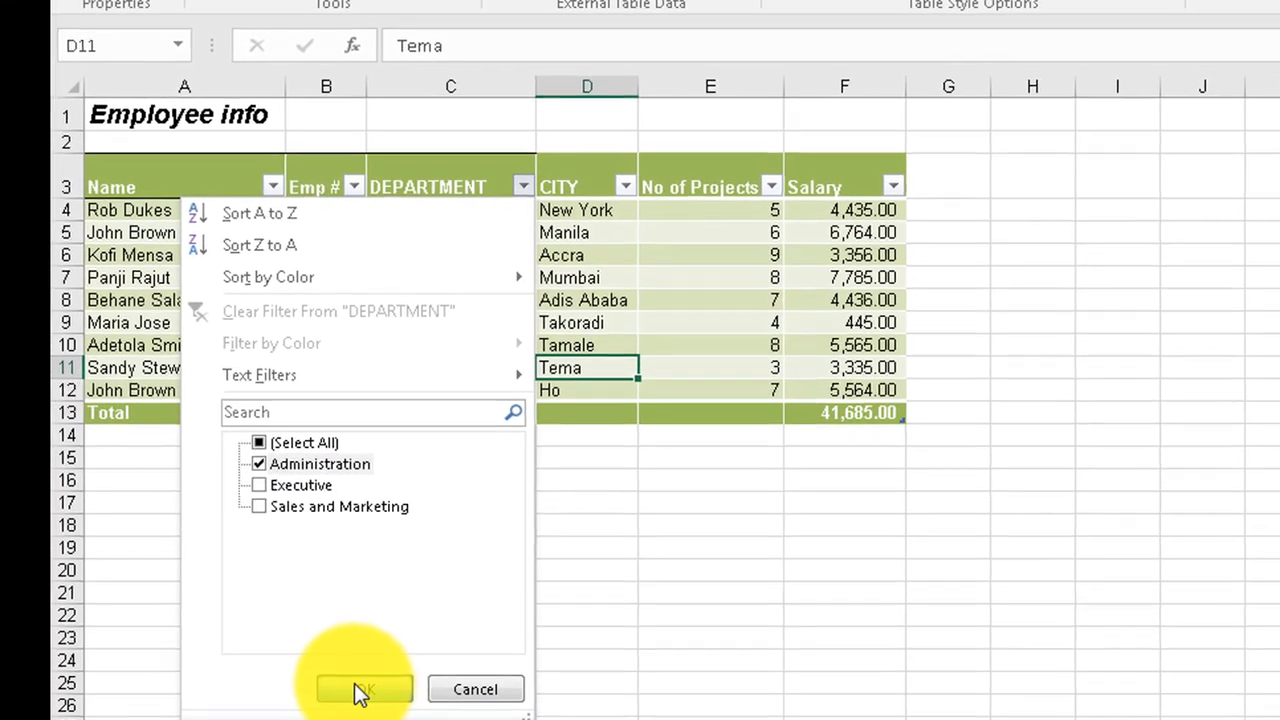
click(360, 689)
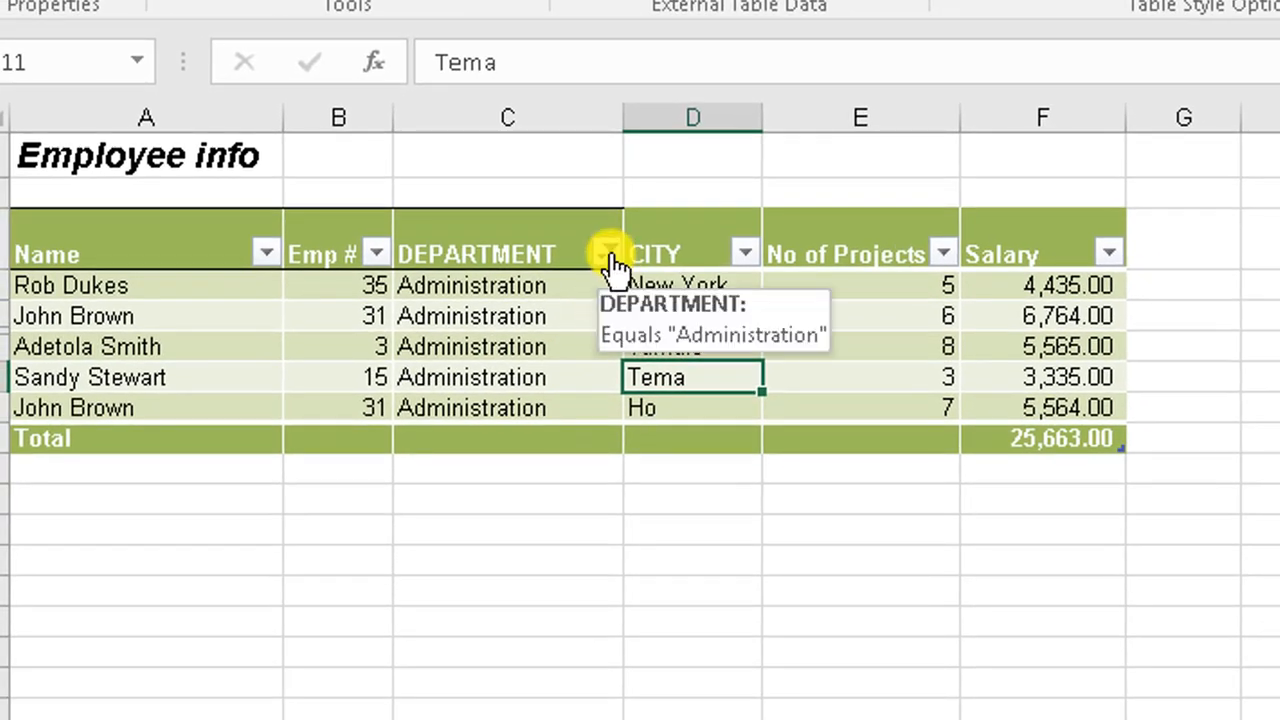
Reset the DEPARTMENT column's filter to include all departments
click(609, 257)
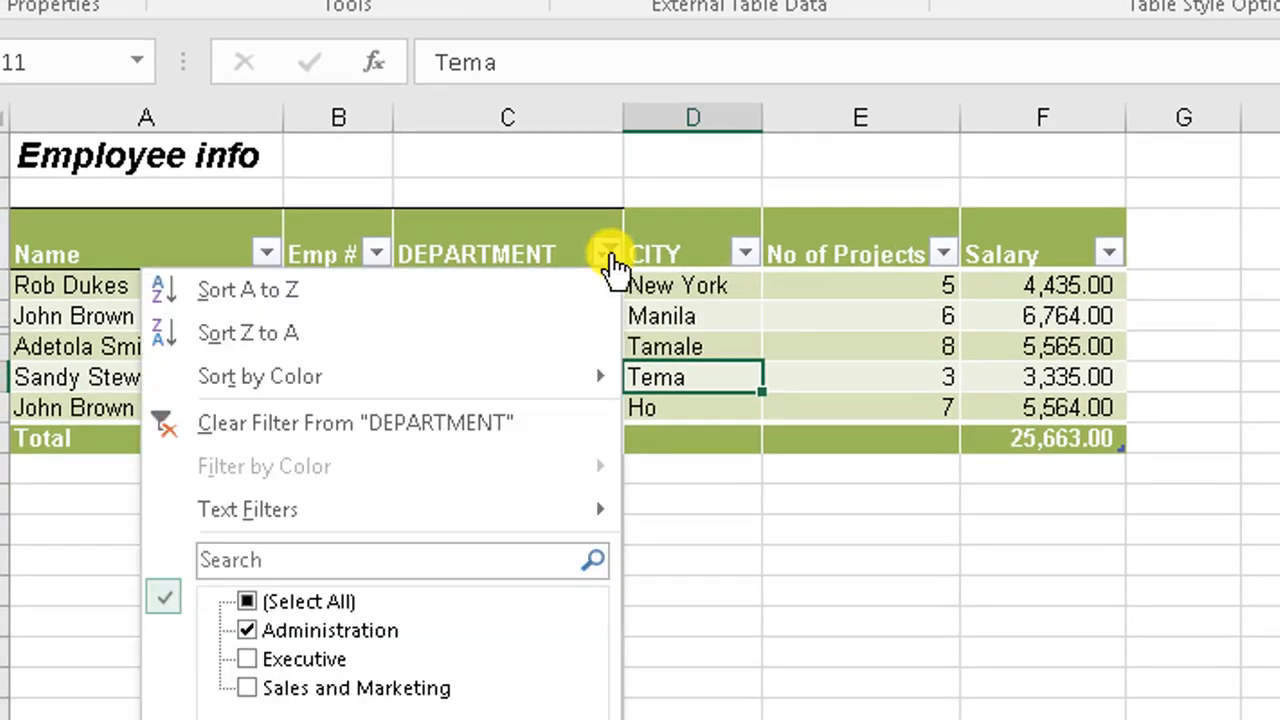
click(246, 602)
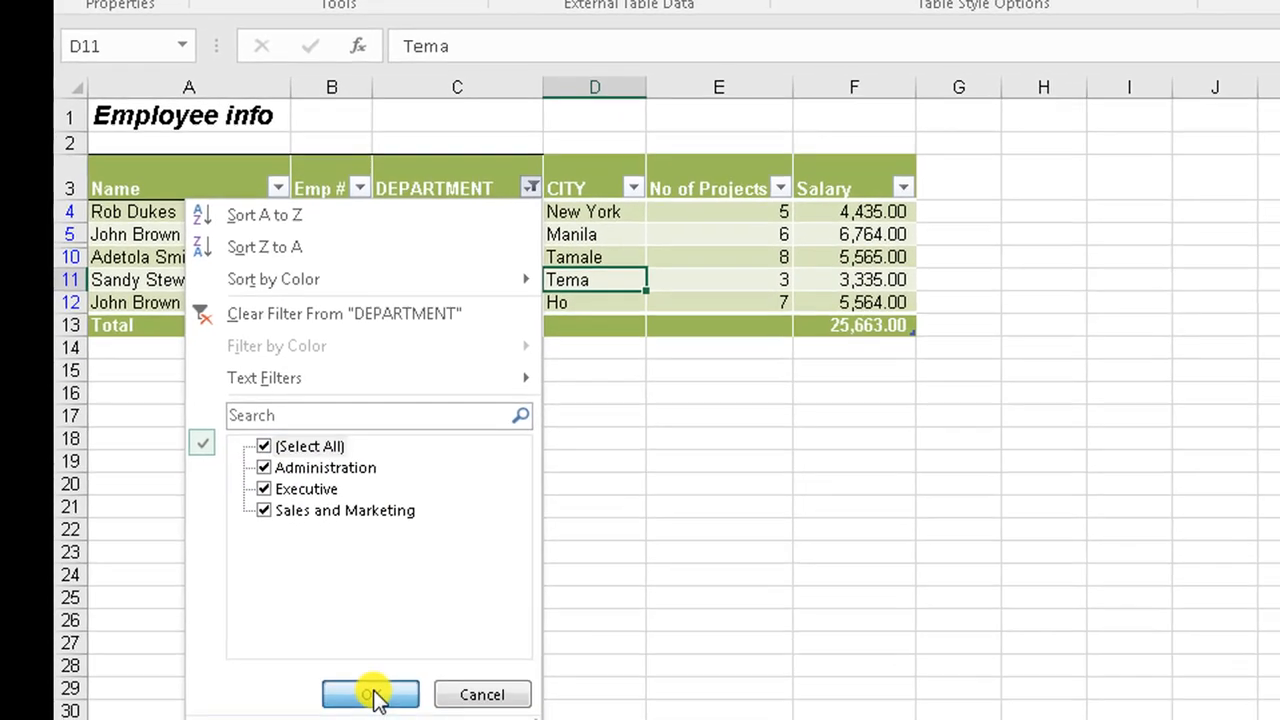
click(370, 694)
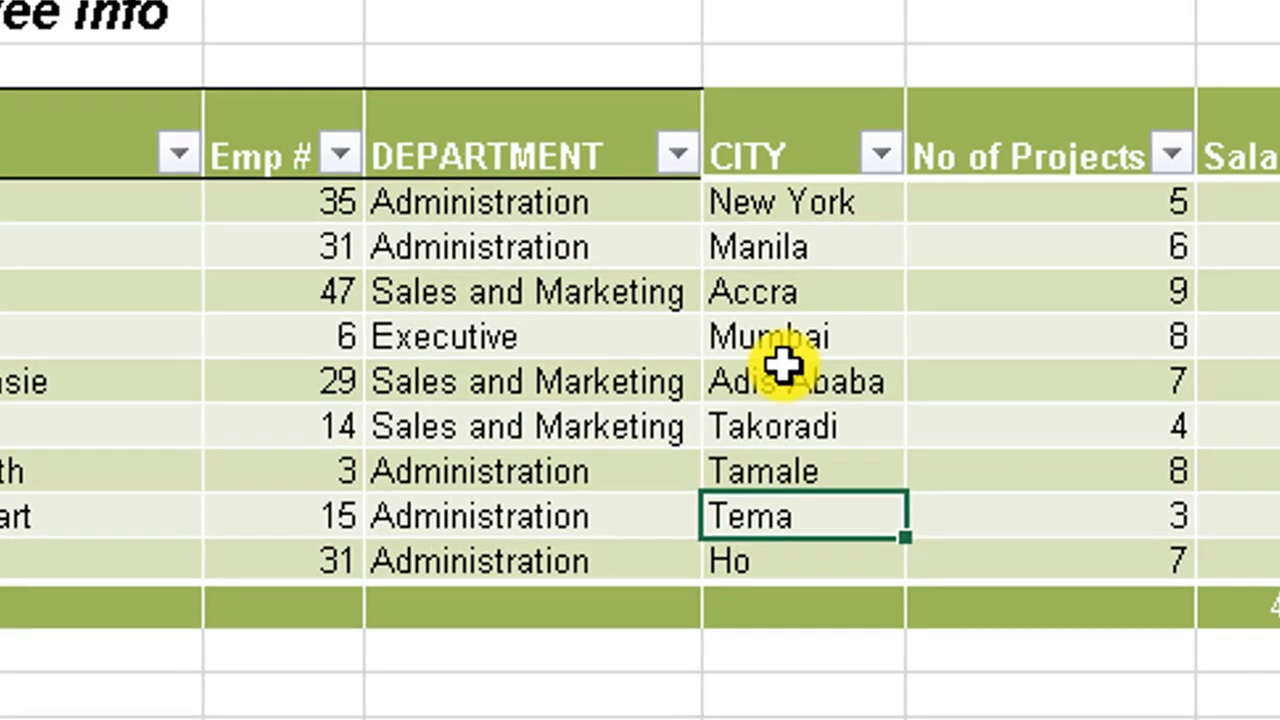
Set the city in cell D10 to Manila
click(585, 296)
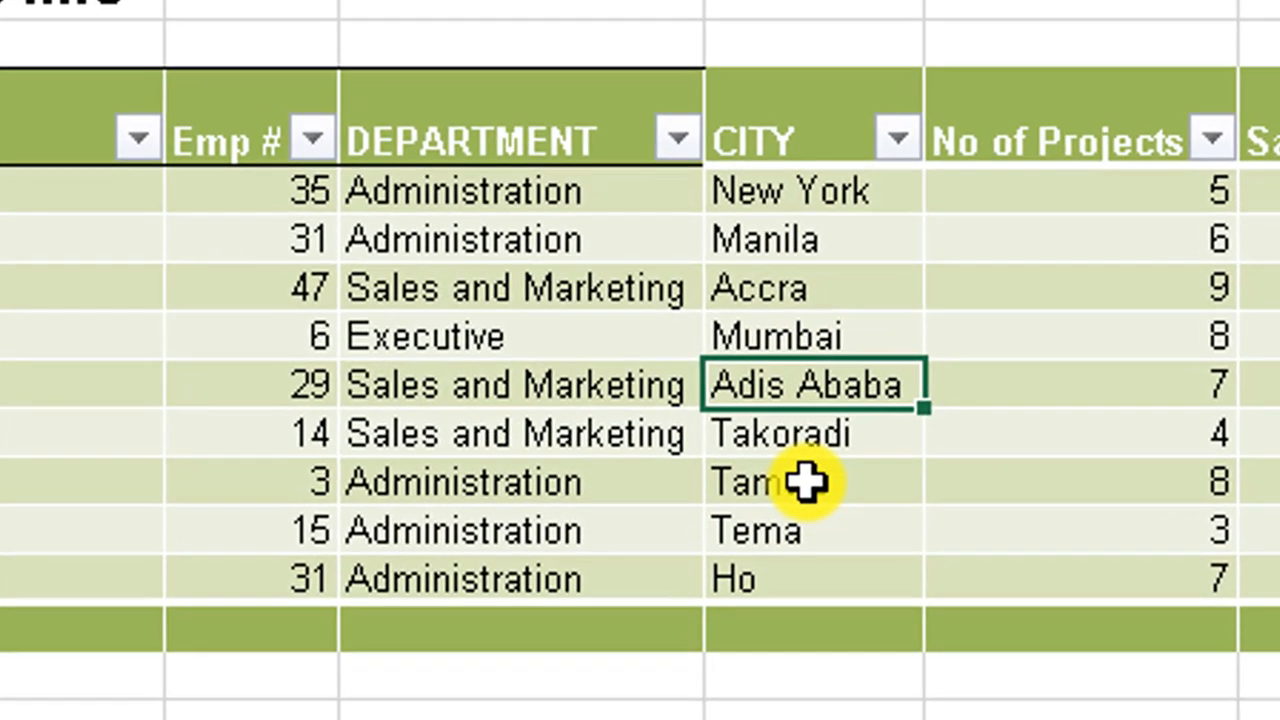
click(806, 481)
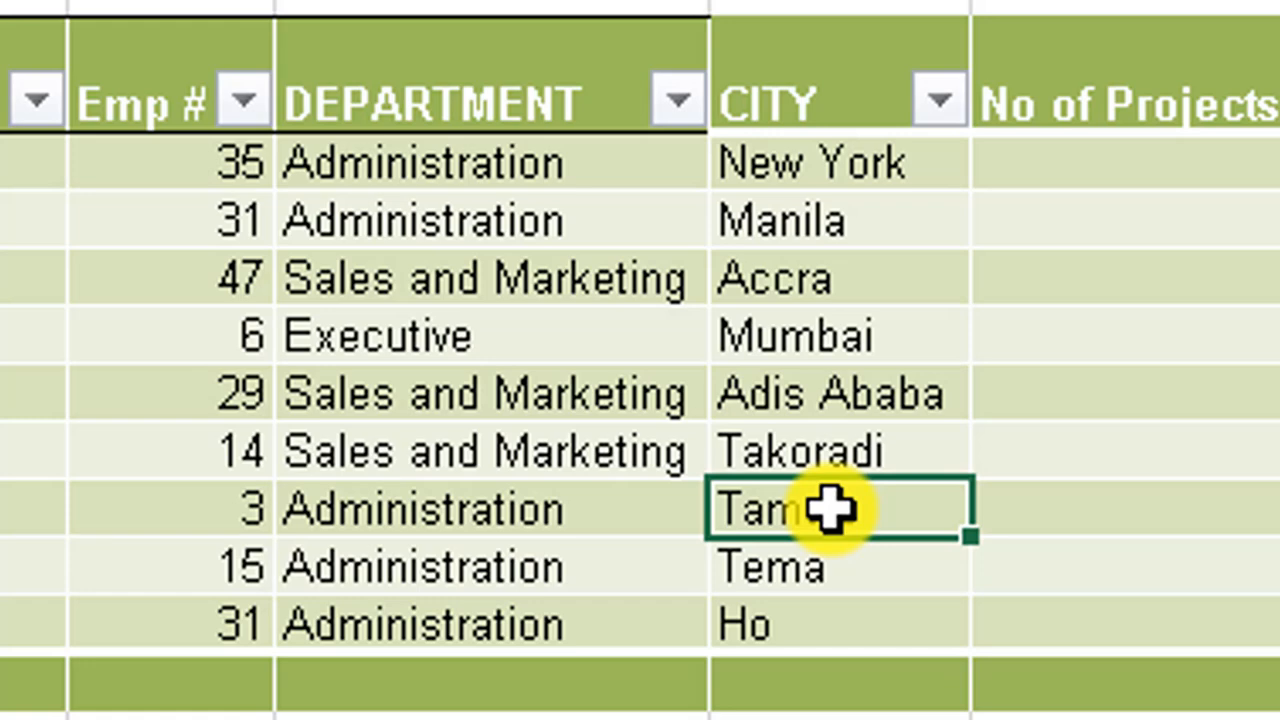
text(M)
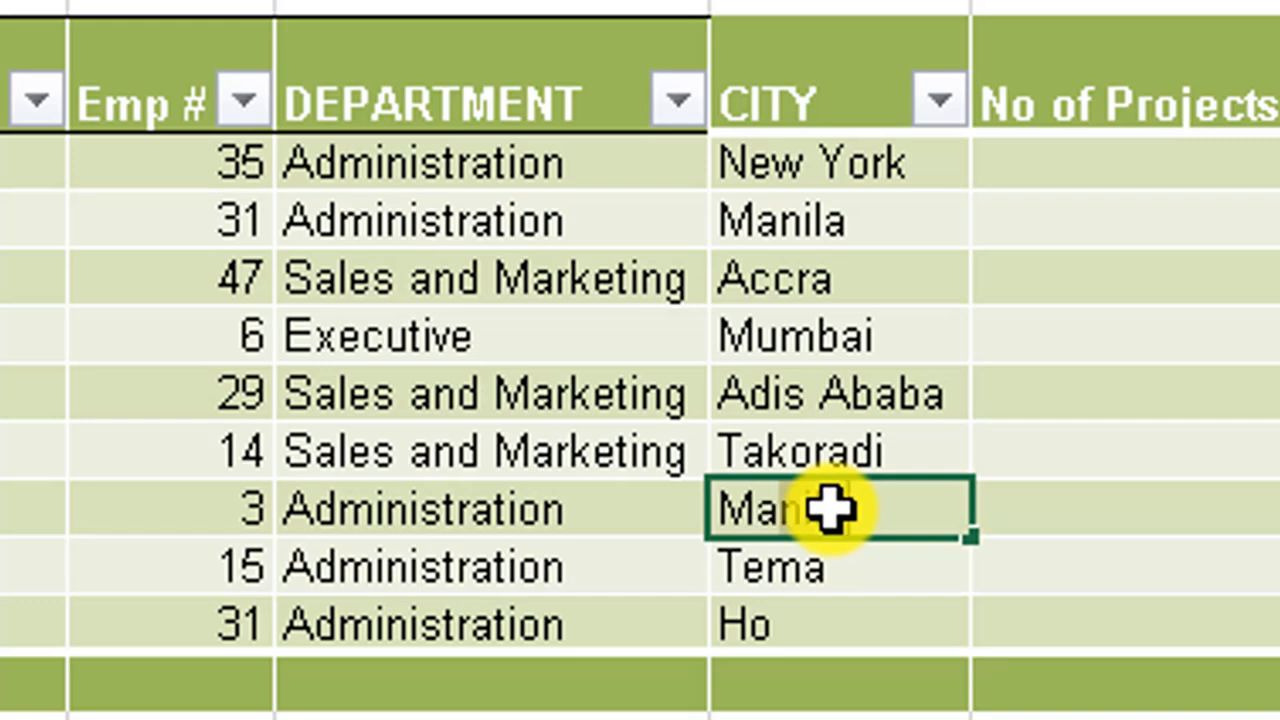
text(an)
key(Return)
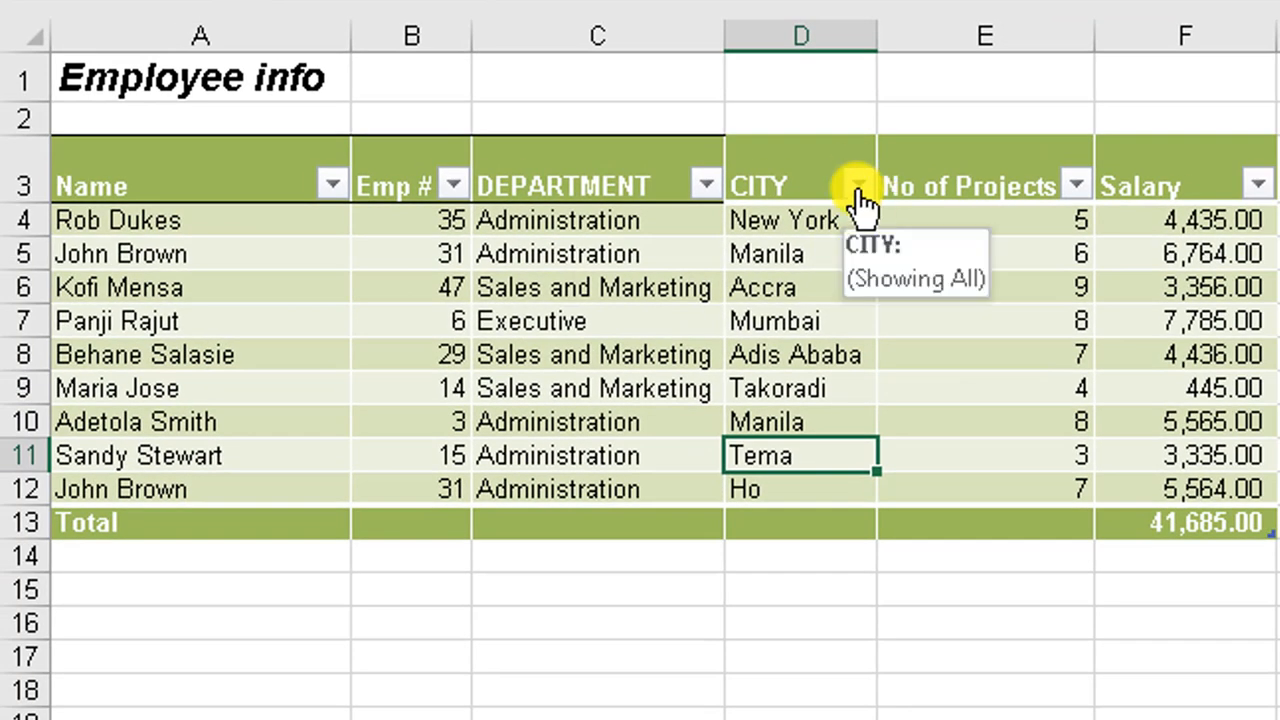
Filter the CITY column of the employee table to show only Manila
click(858, 188)
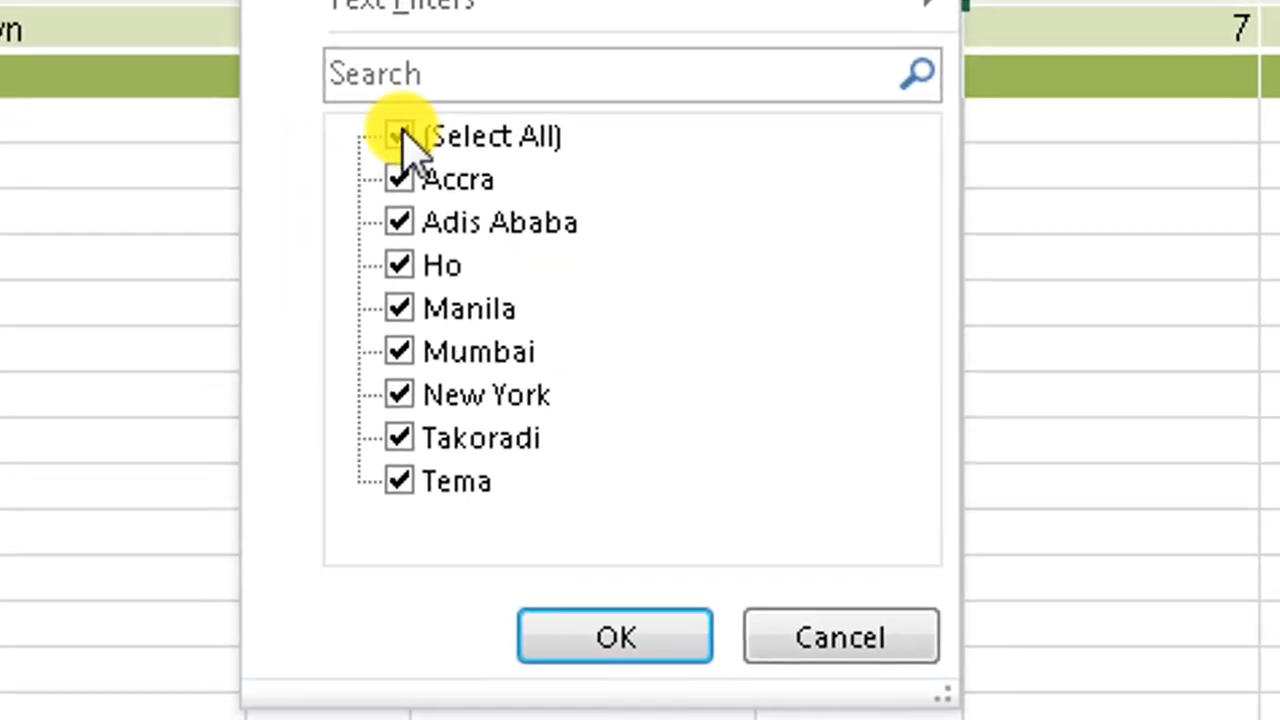
click(463, 291)
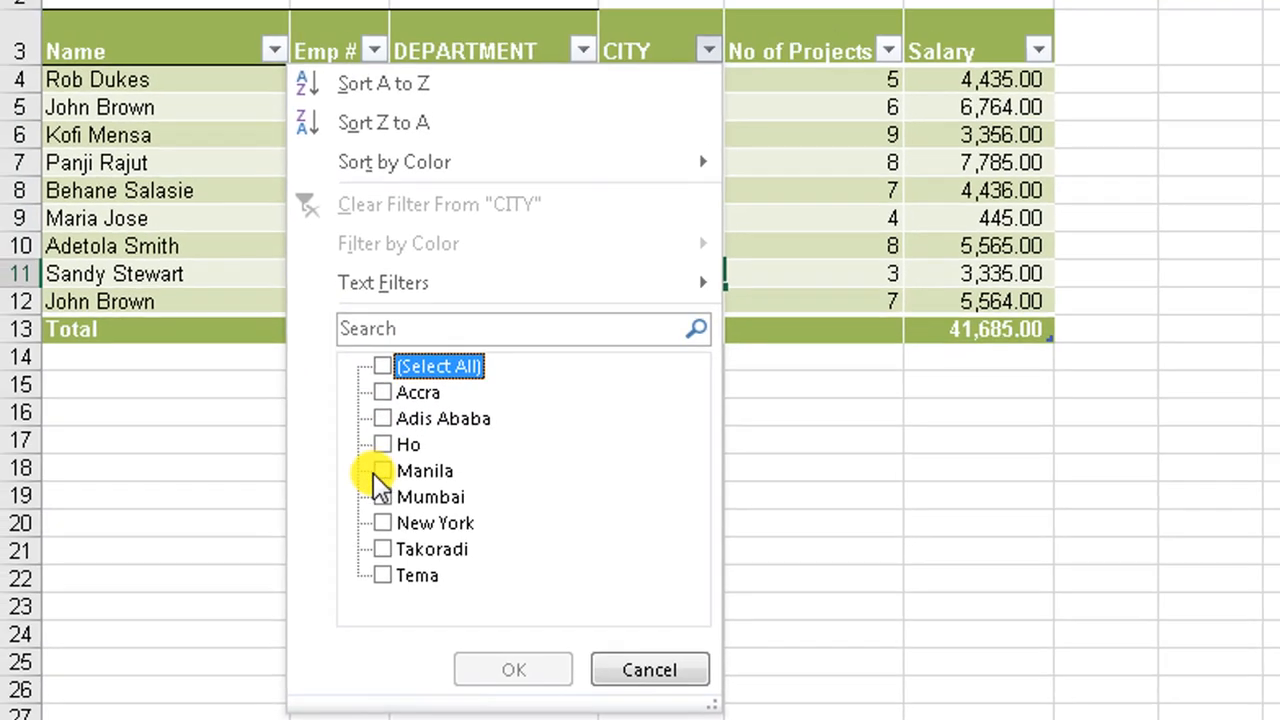
click(383, 471)
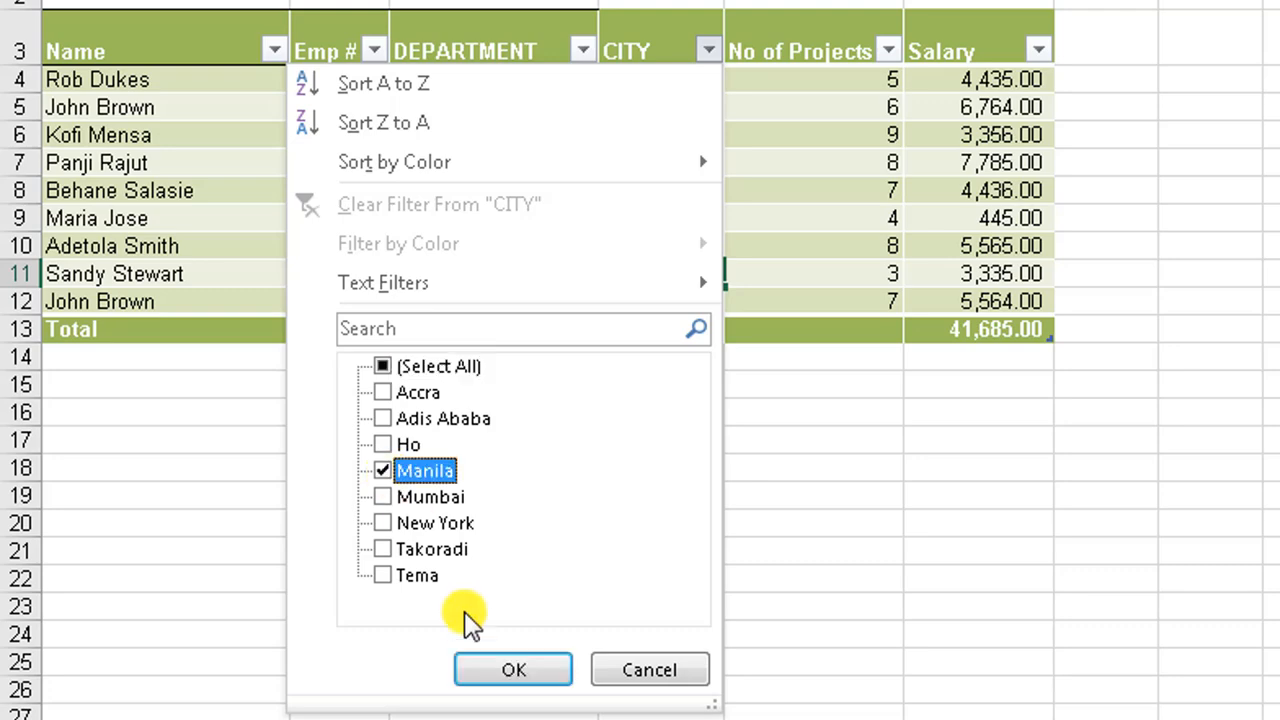
click(514, 670)
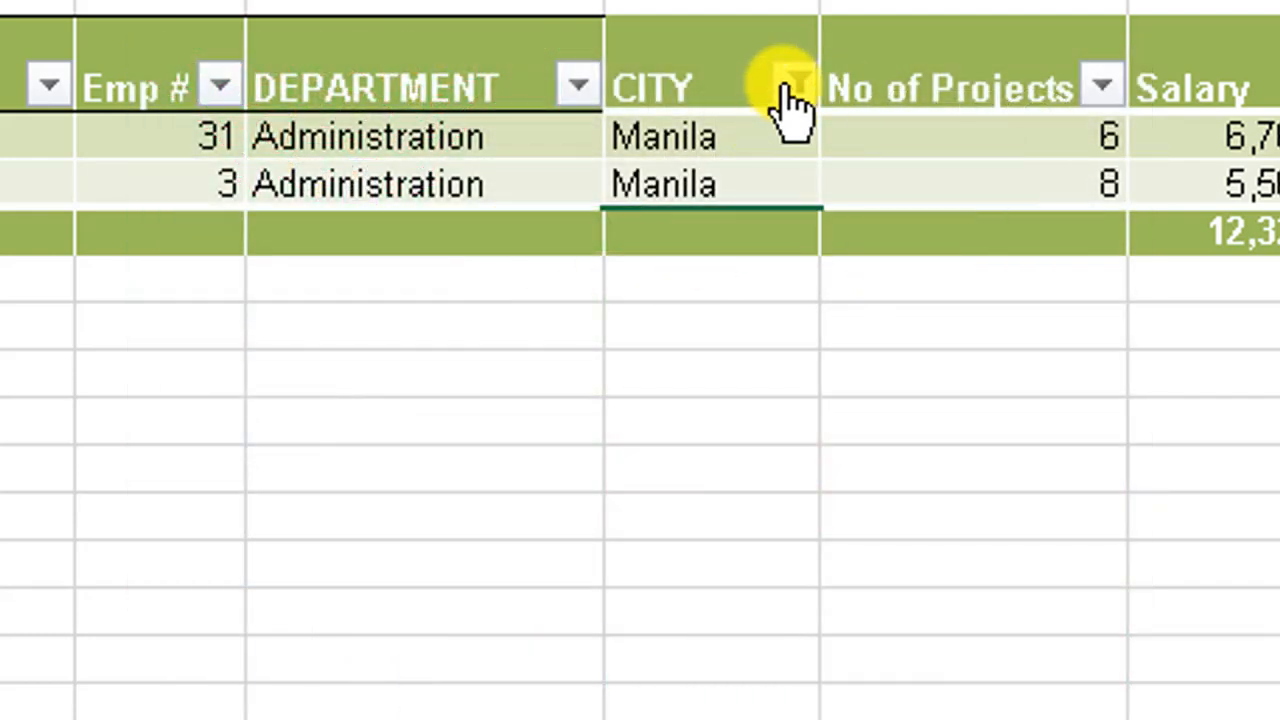
Reset the CITY column's filter to include all cities, and select cell A8 in the Name column
click(793, 88)
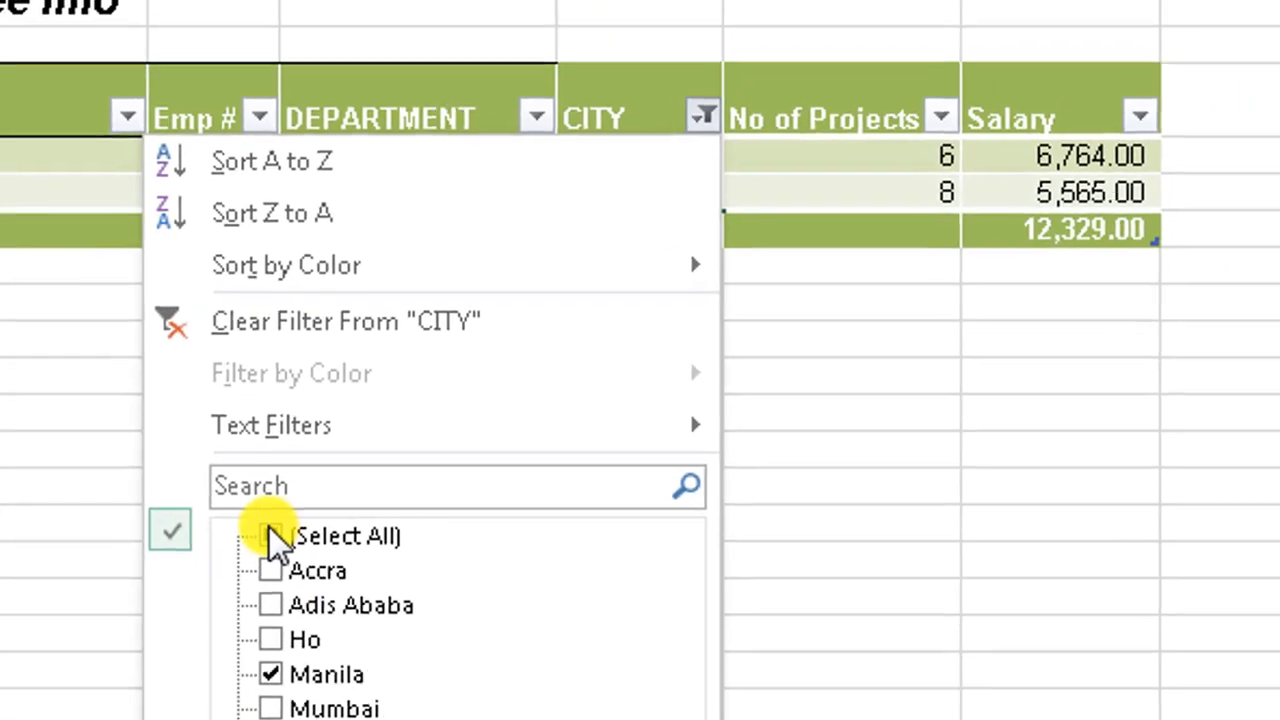
click(251, 587)
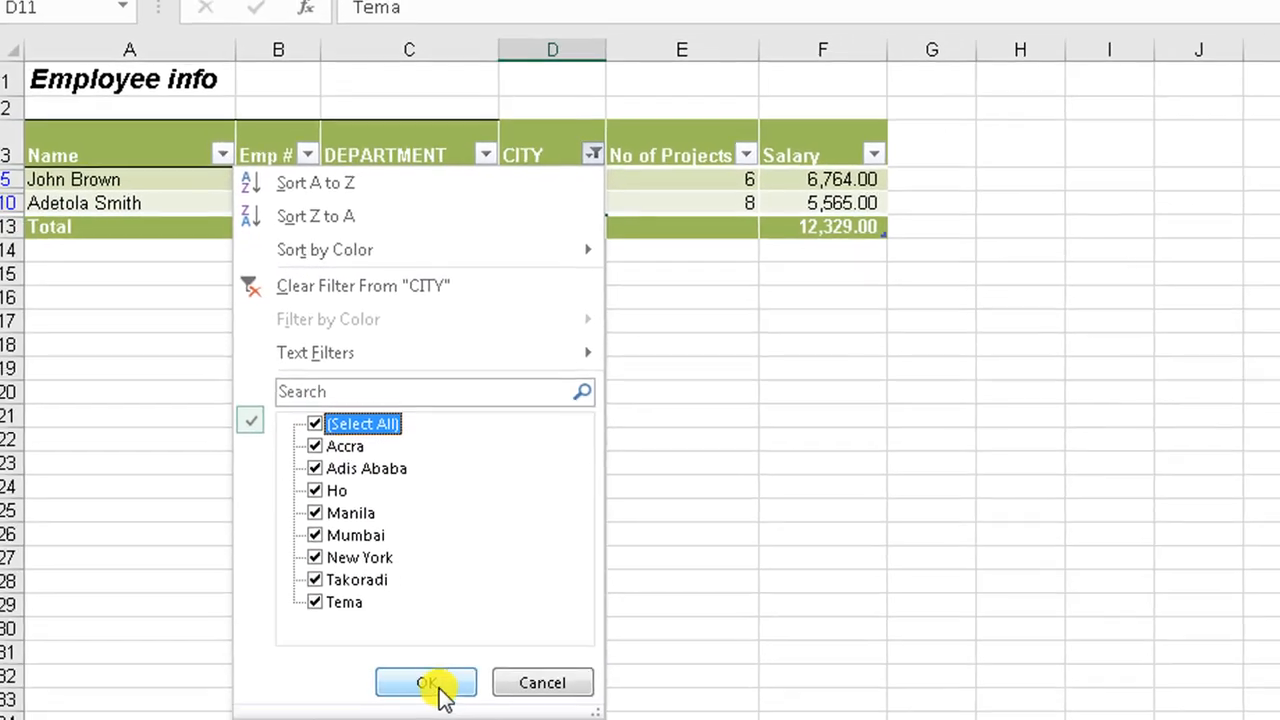
click(437, 683)
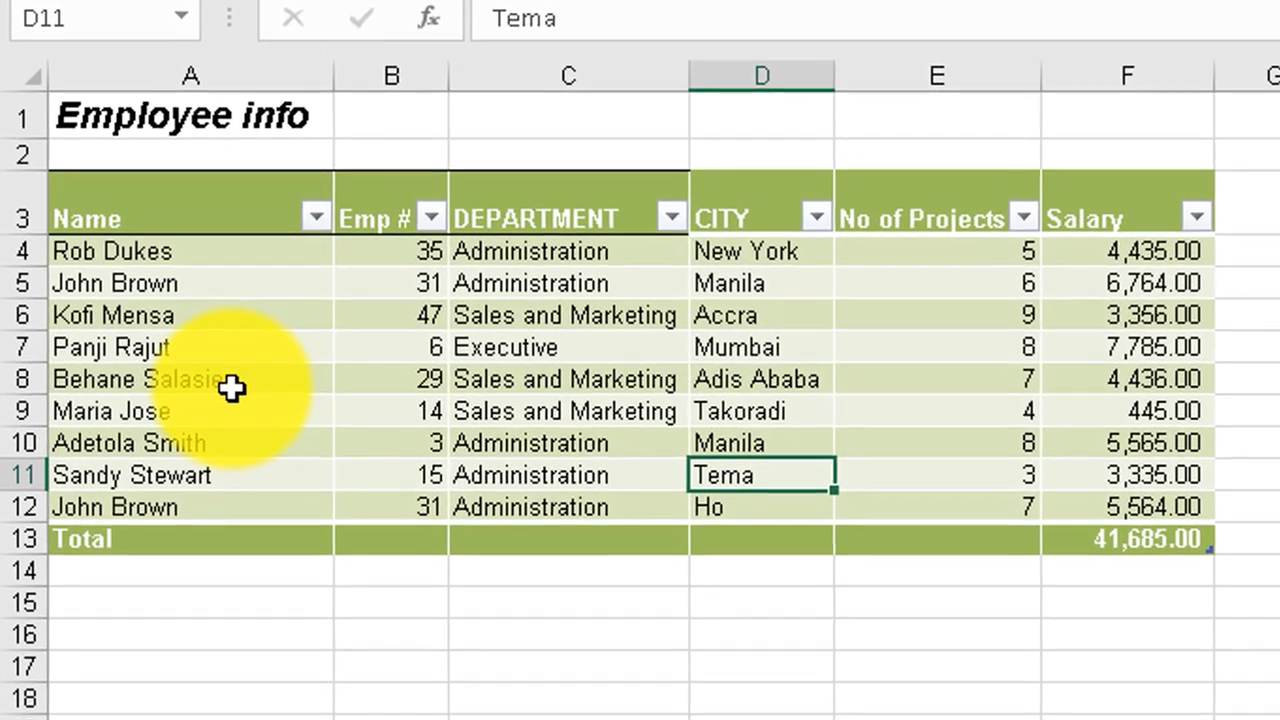
click(210, 349)
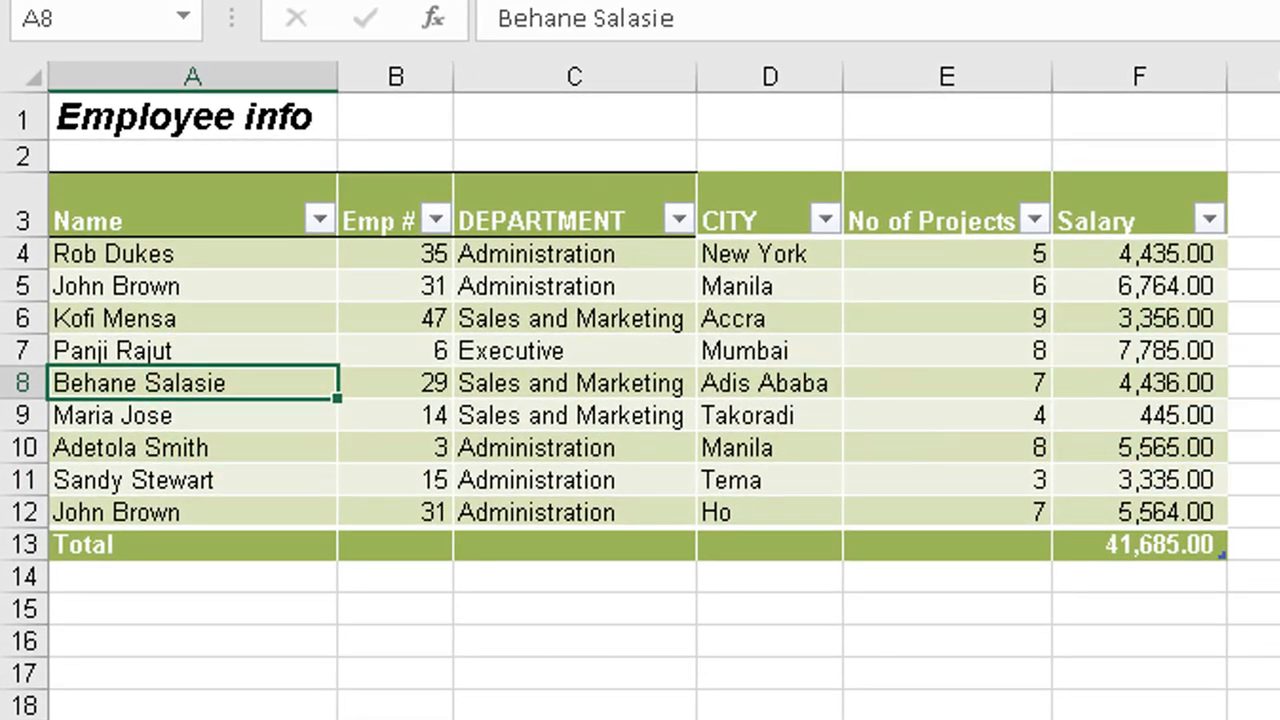